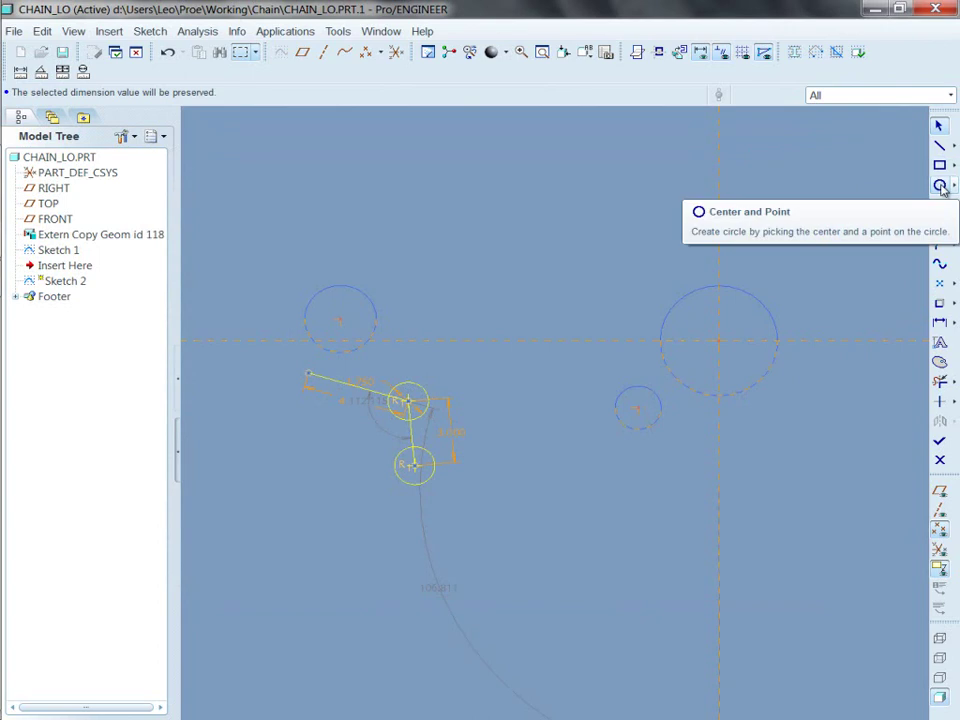
Step: Trace centre-and-point circles over the large, small and upper-left blue sprocket reference circles
left_click(940, 186)
left_click(718, 341)
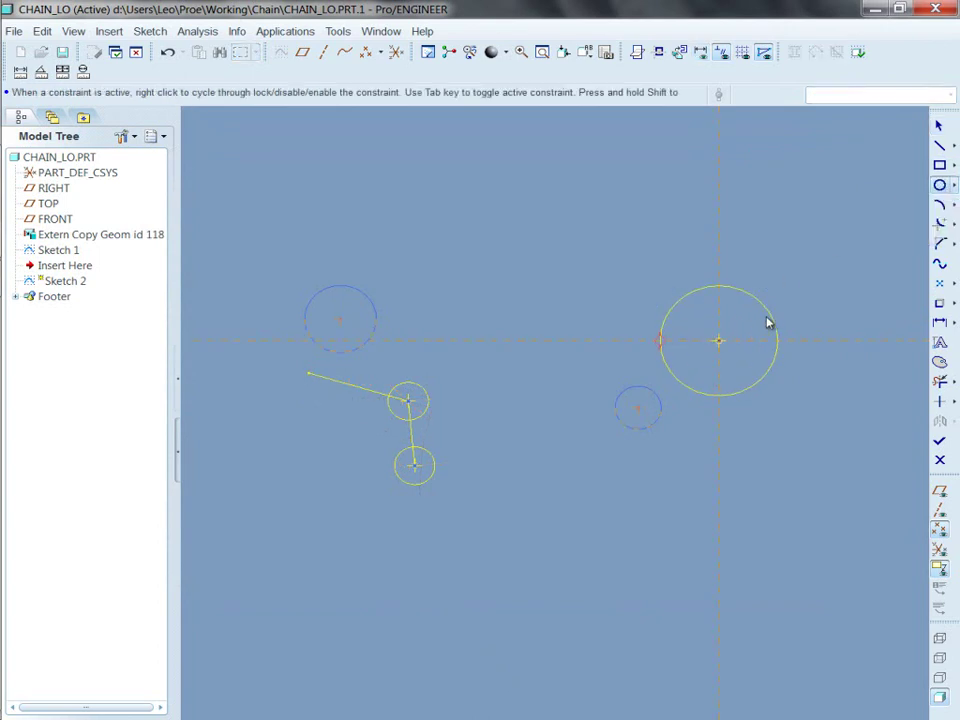
left_click(771, 324)
left_click(638, 407)
left_click(656, 411)
middle_click(664, 411)
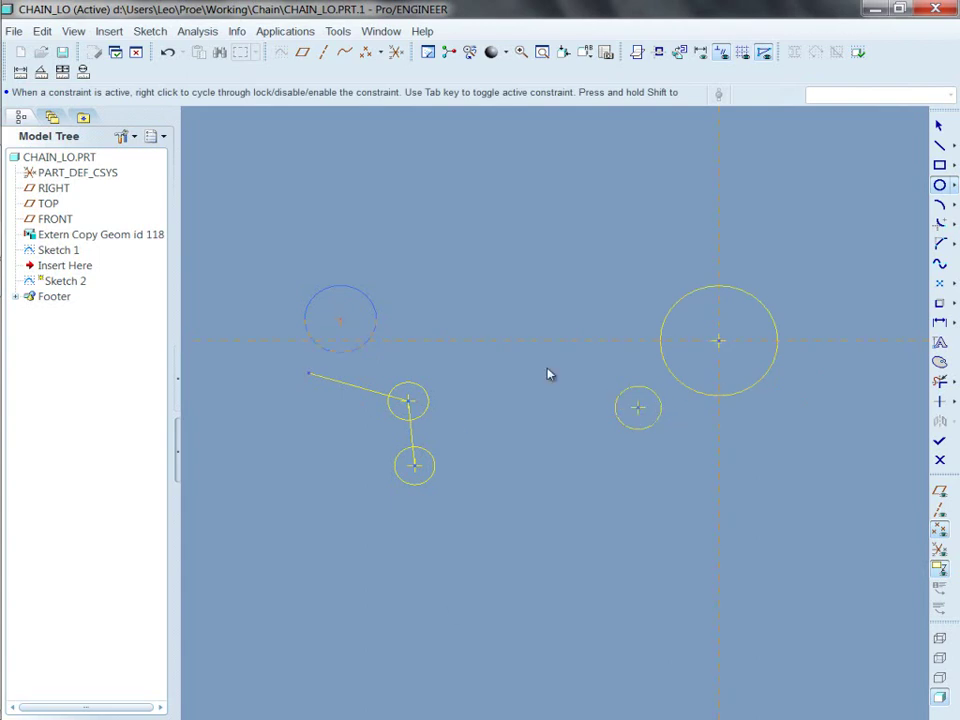
left_click(340, 319)
left_click(381, 331)
middle_click(496, 282)
left_click(503, 281)
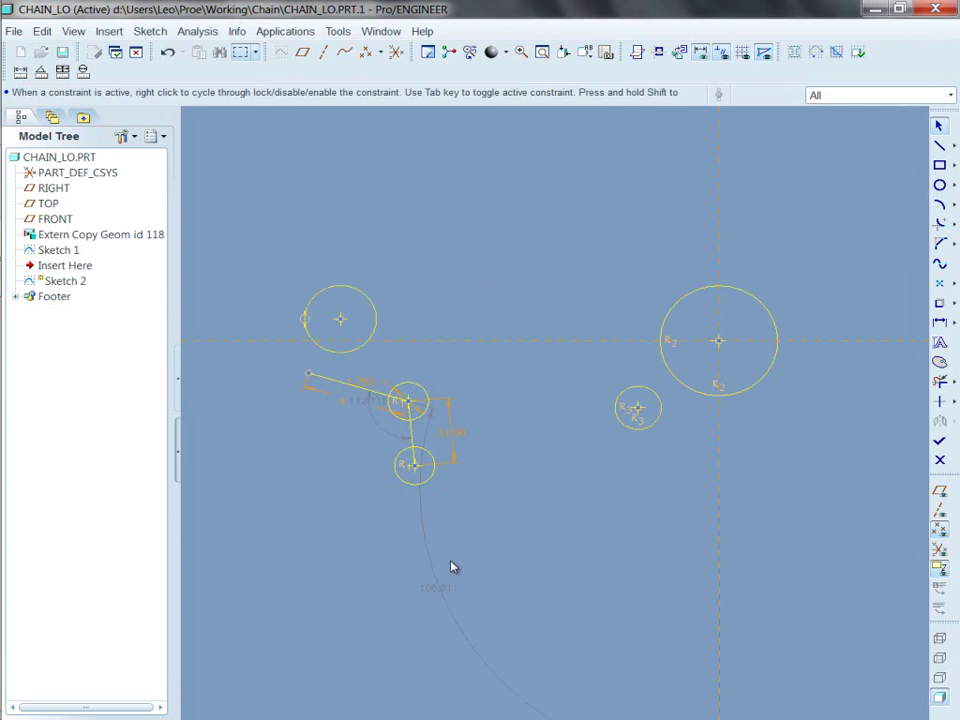
Step: Draw tangent lines from the upper-left circle to the upper pulley, bottom pulley, and small right sprocket
scroll(380, 538, "down", 2)
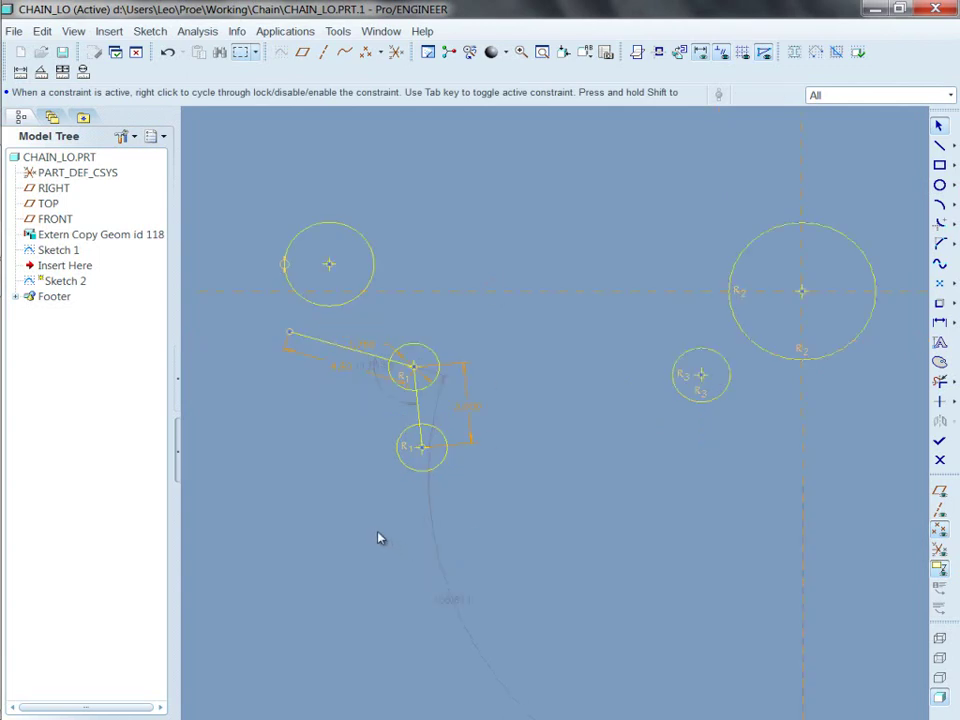
left_click(954, 147)
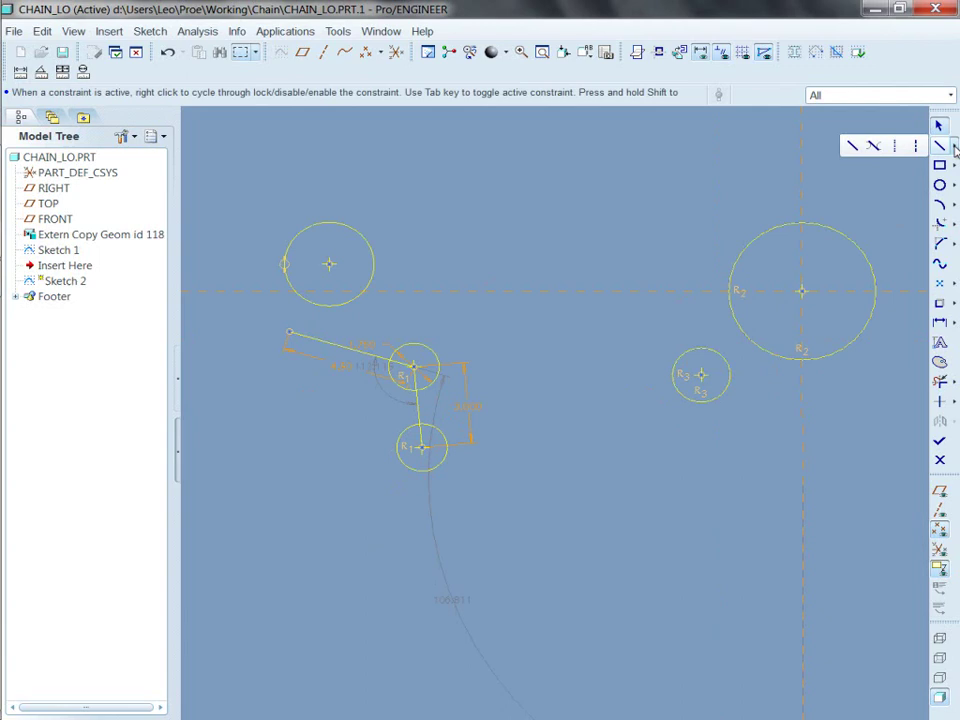
left_click(876, 147)
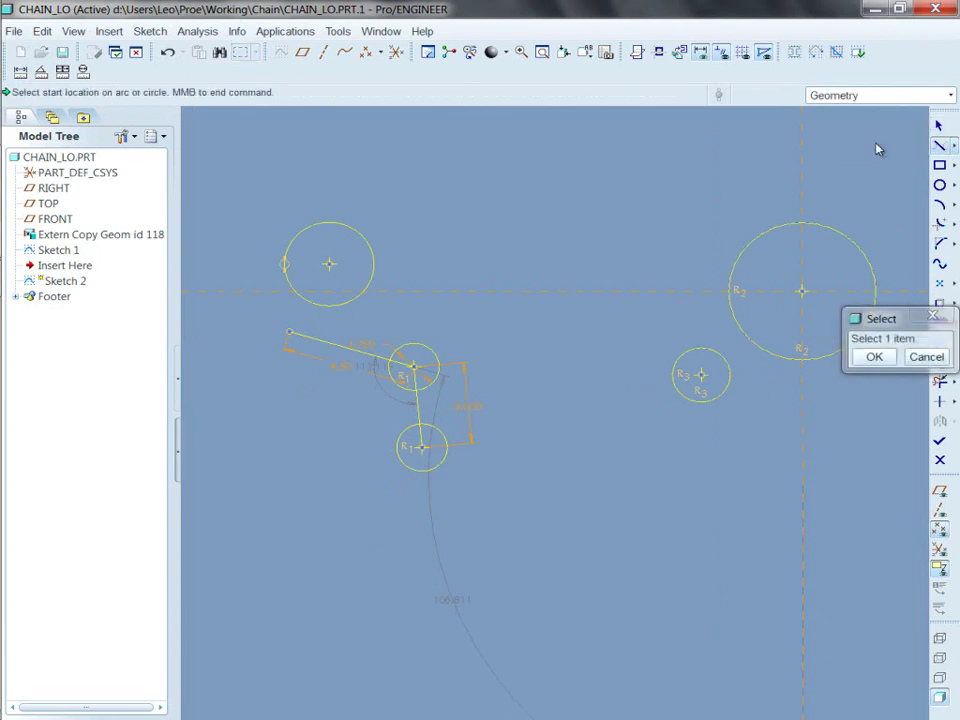
left_click(294, 297)
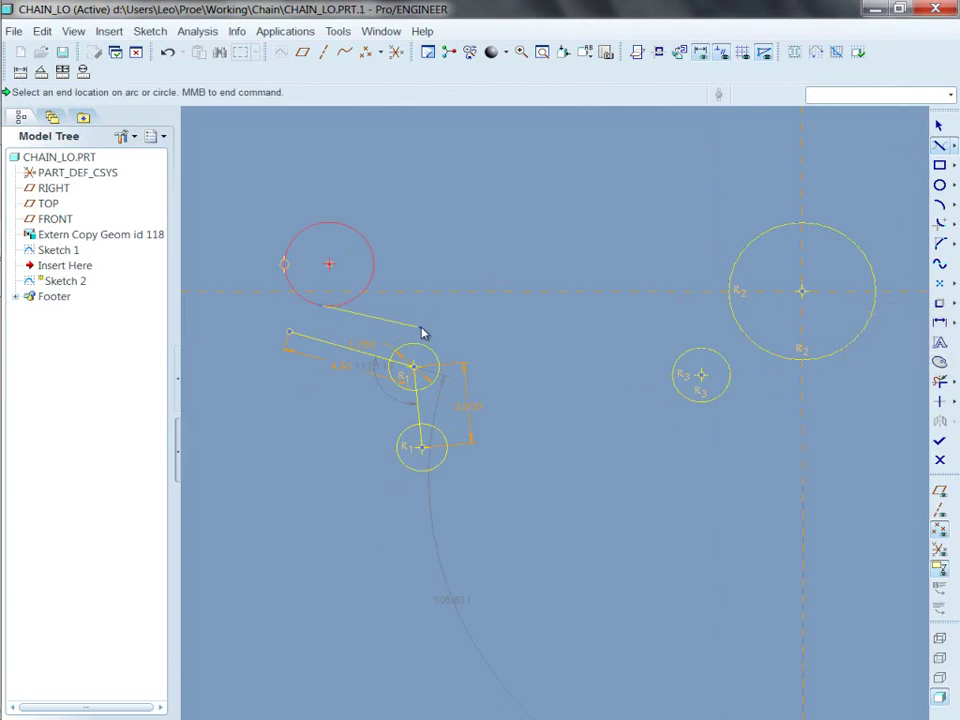
left_click(424, 347)
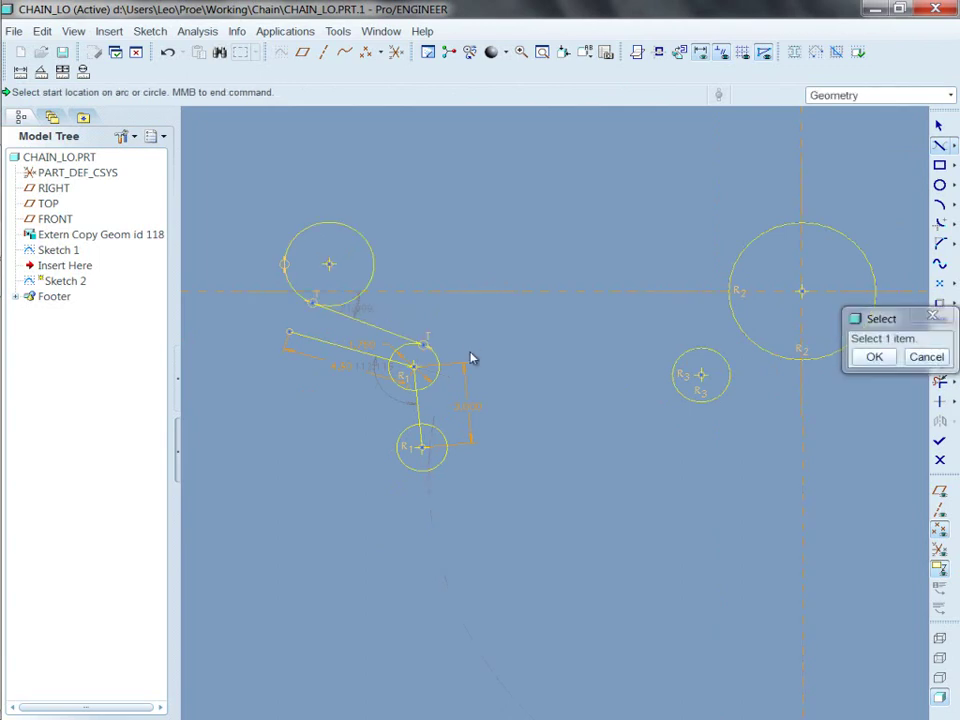
left_click(438, 387)
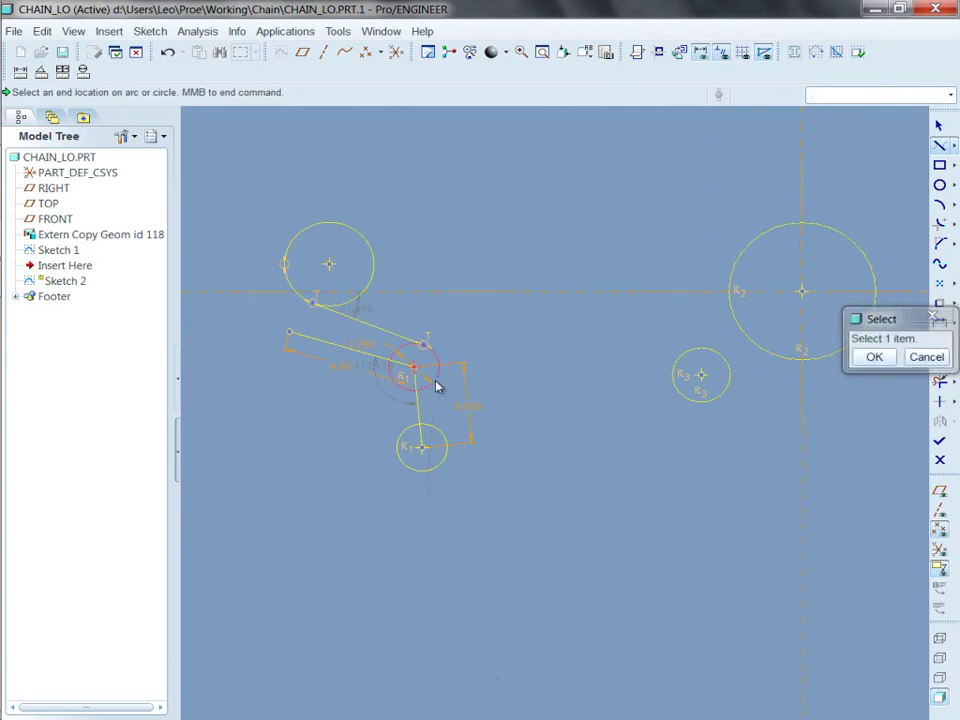
left_click(403, 441)
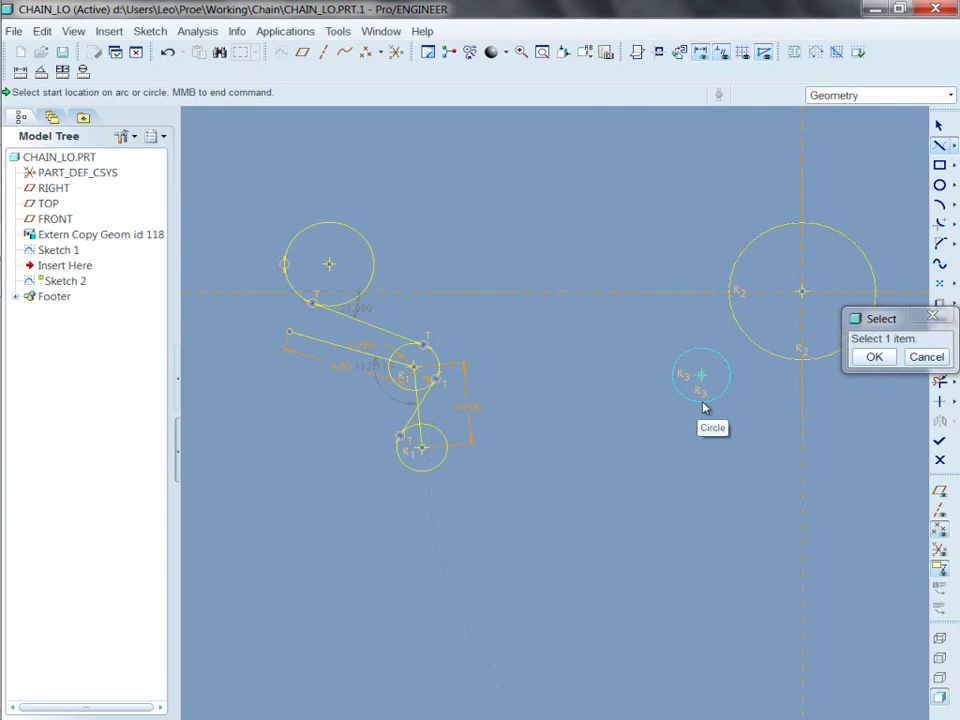
left_click(428, 470)
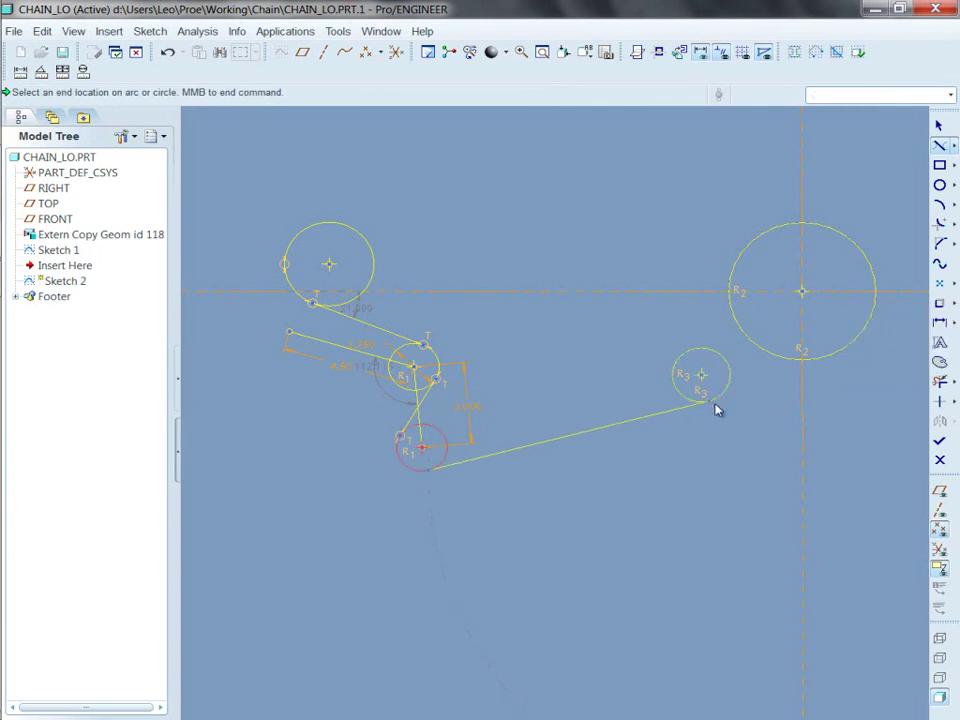
left_click(716, 409)
middle_click(718, 450)
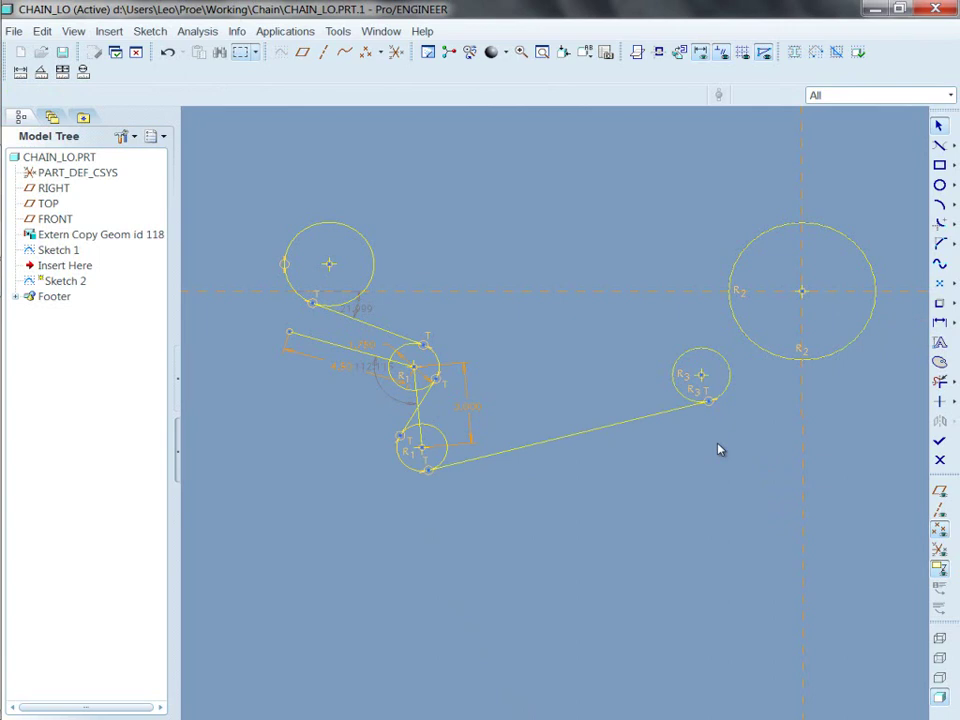
Step: Replace the lower tangent line with an arc from the small sprocket to the bottom pulley
left_click(598, 436)
key("Delete")
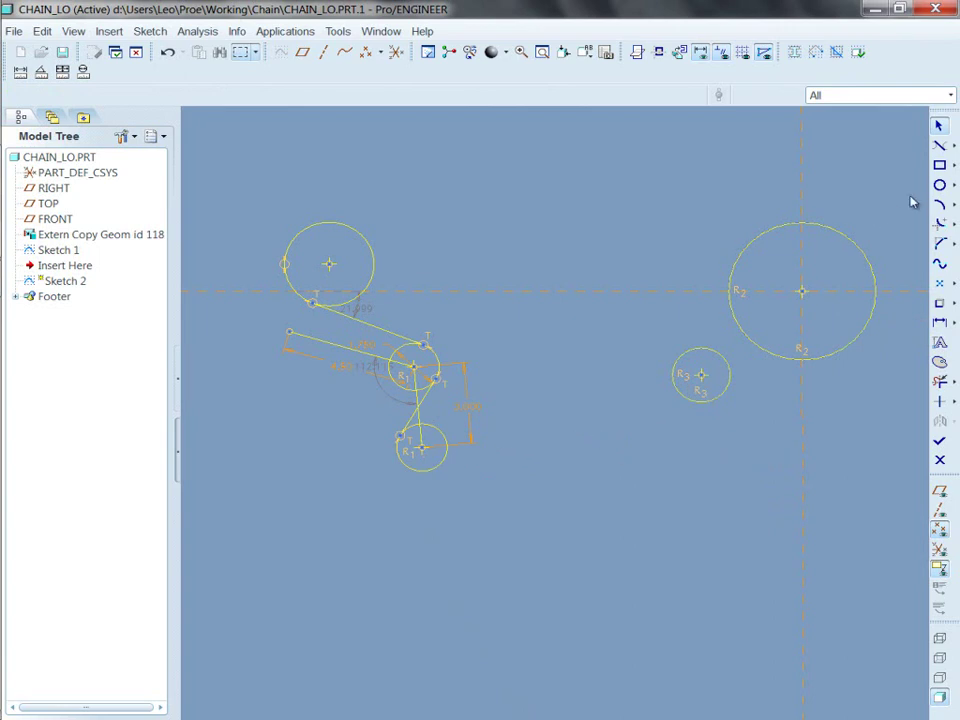
left_click(940, 204)
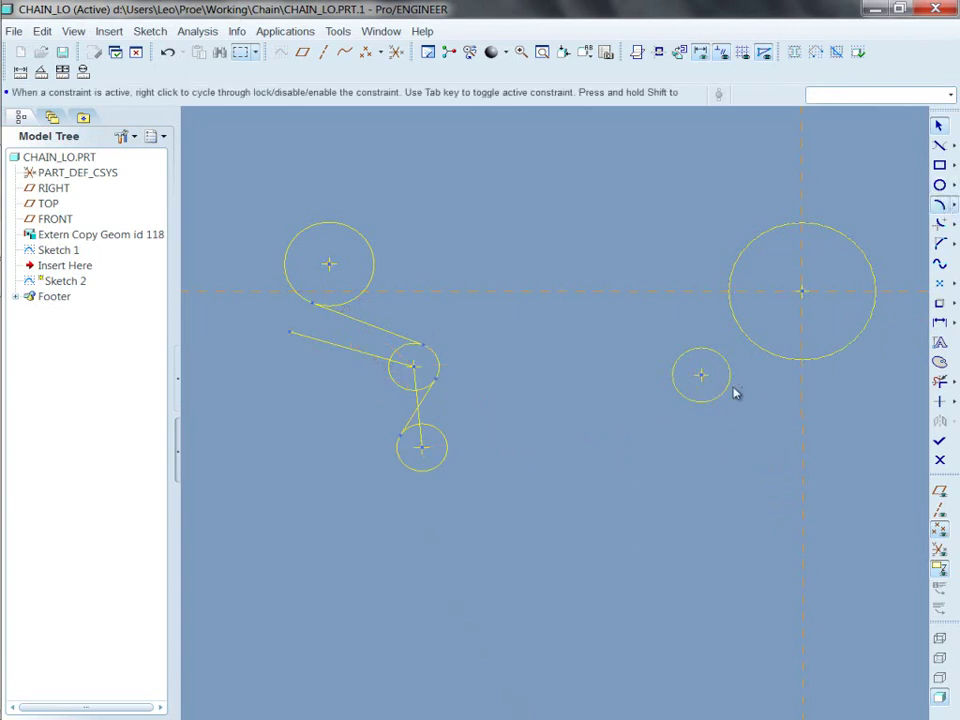
left_click(713, 399)
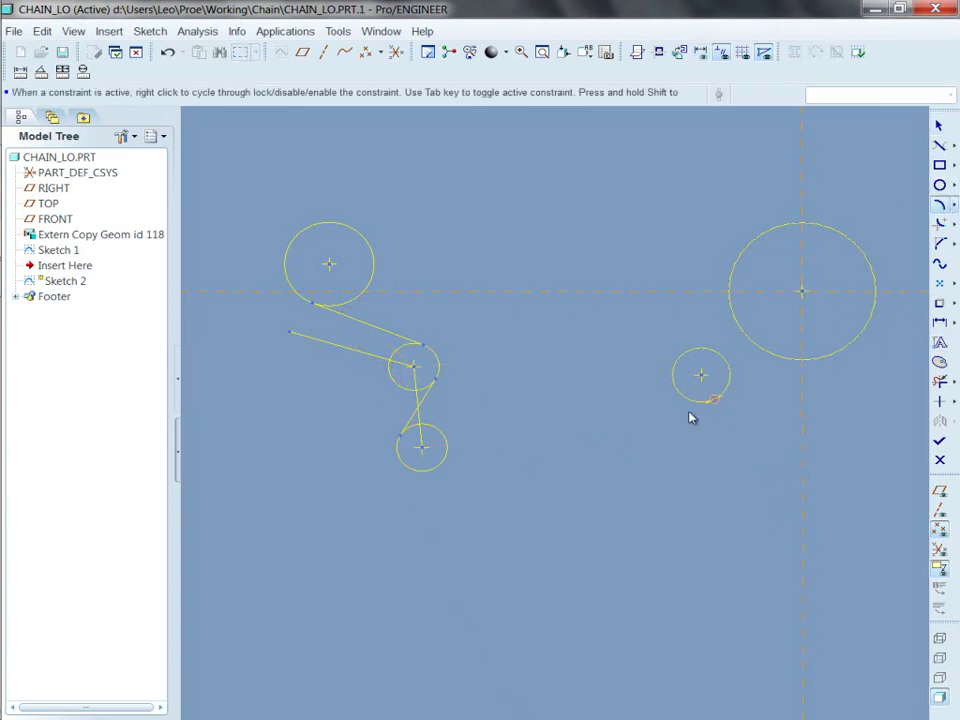
left_click(427, 475)
left_click(525, 452)
middle_click(553, 501)
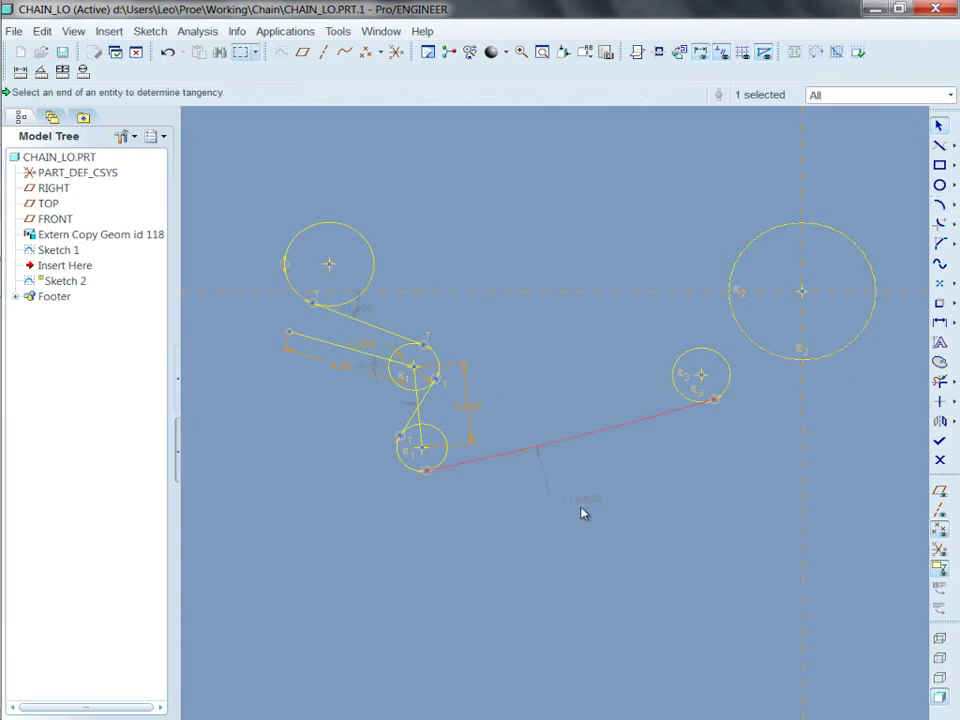
Step: Set the lower chain span's dimension to 115.658
double_click(583, 499)
left_click(632, 500)
key("Return")
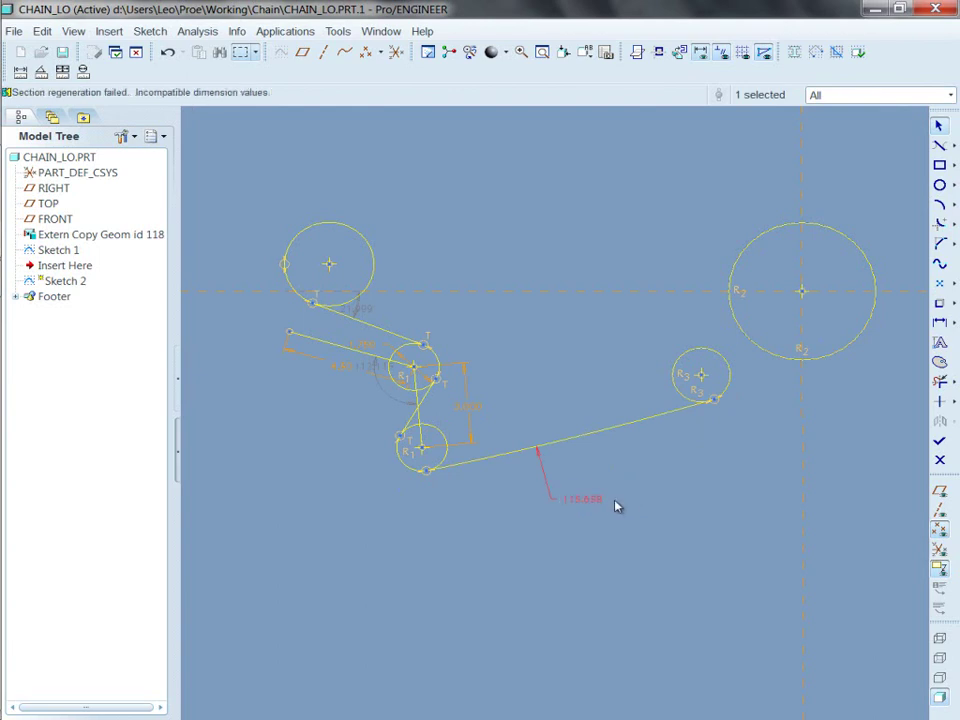
scroll(620, 450, "down", 2)
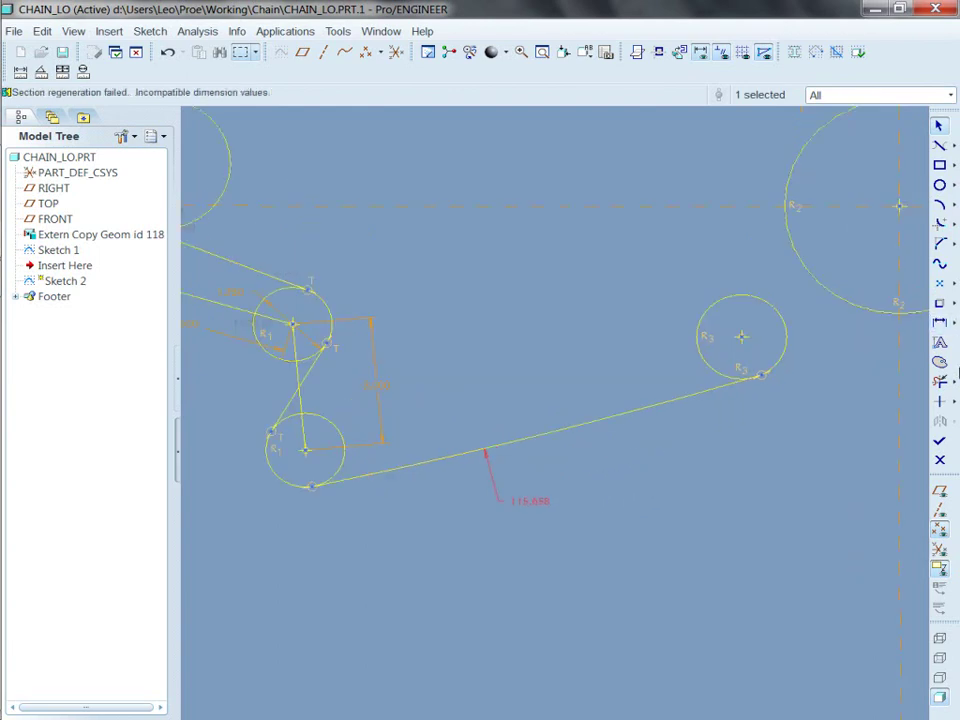
left_click(955, 401)
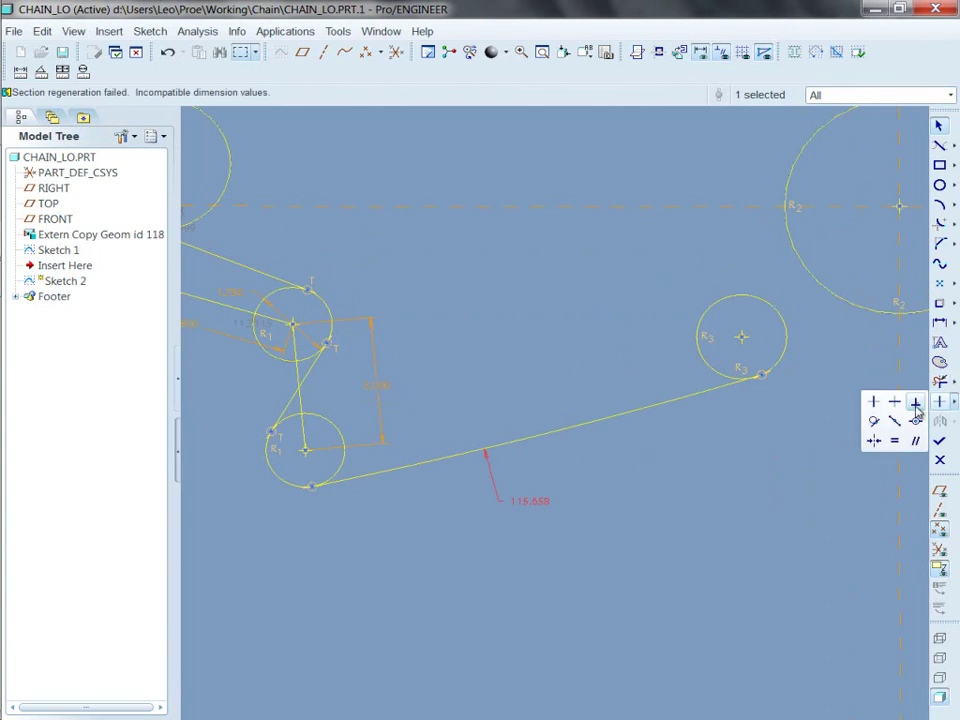
left_click(874, 422)
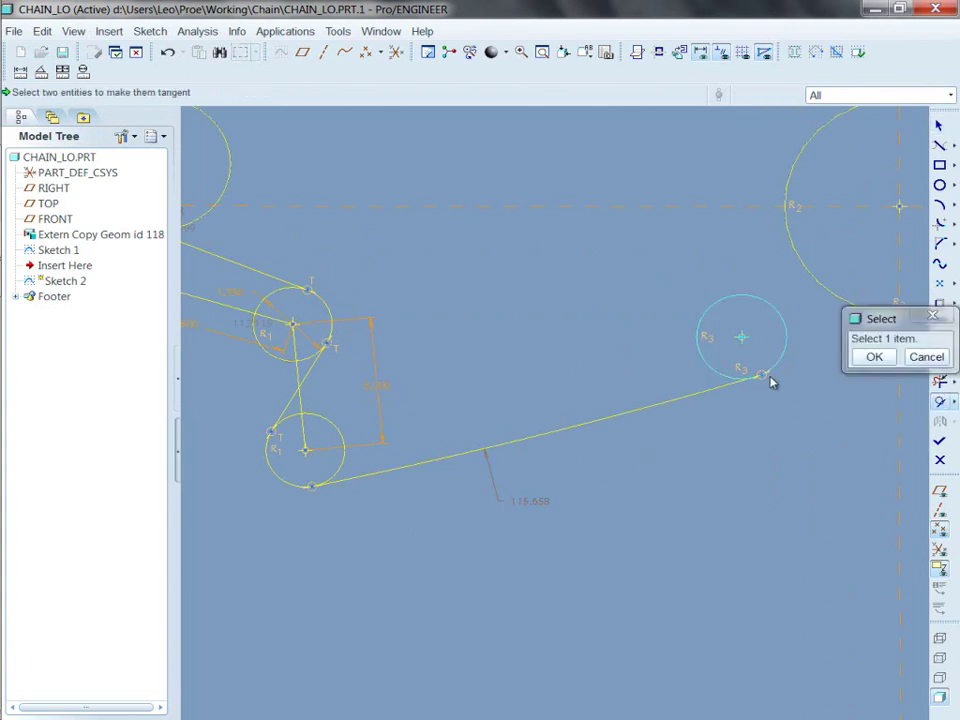
left_click(720, 388)
left_click(726, 381)
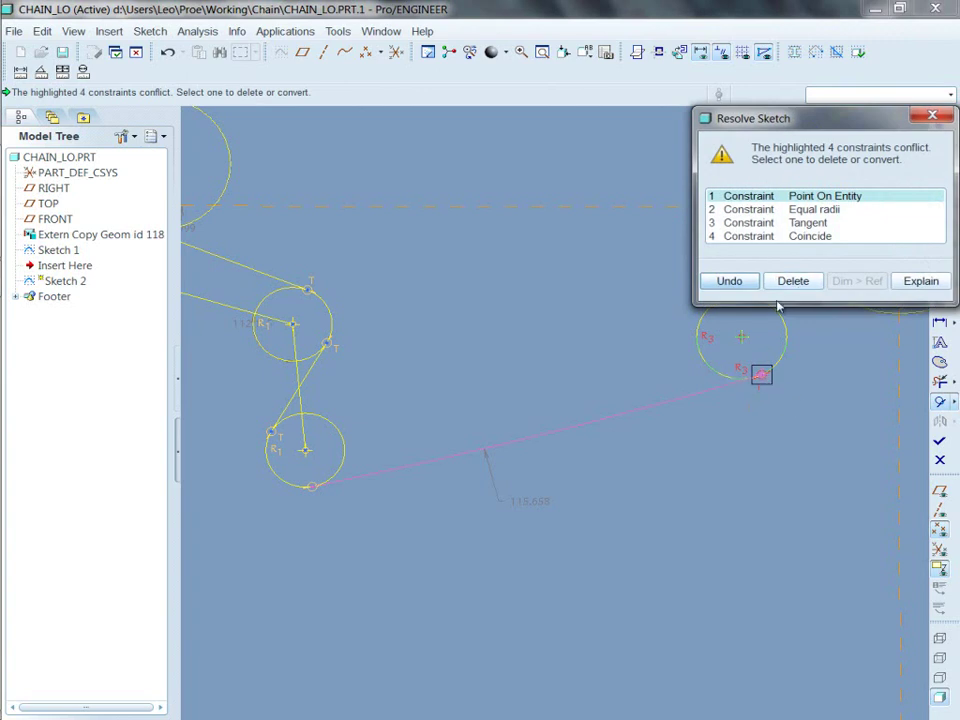
left_click(812, 238)
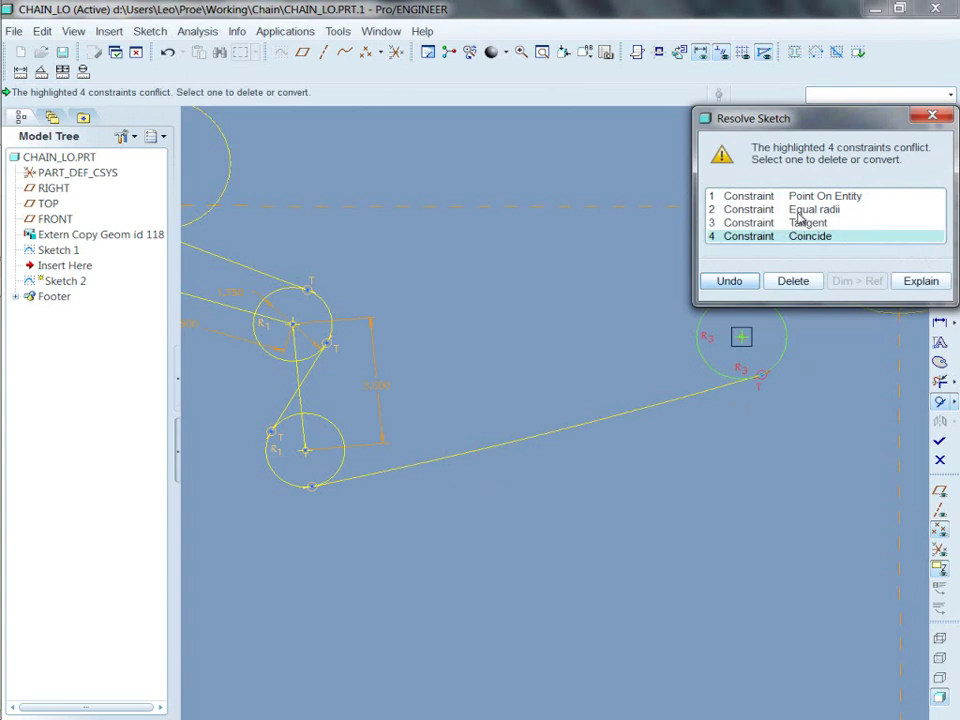
left_click(810, 224)
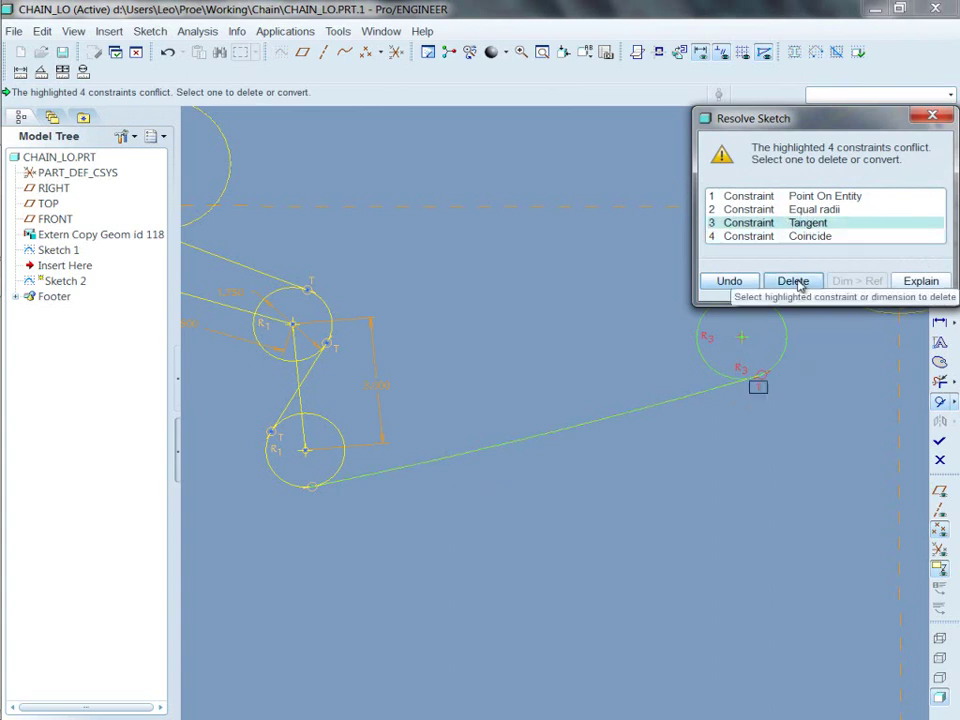
left_click(727, 280)
scroll(789, 418, "down", 3)
scroll(785, 421, "up", 3)
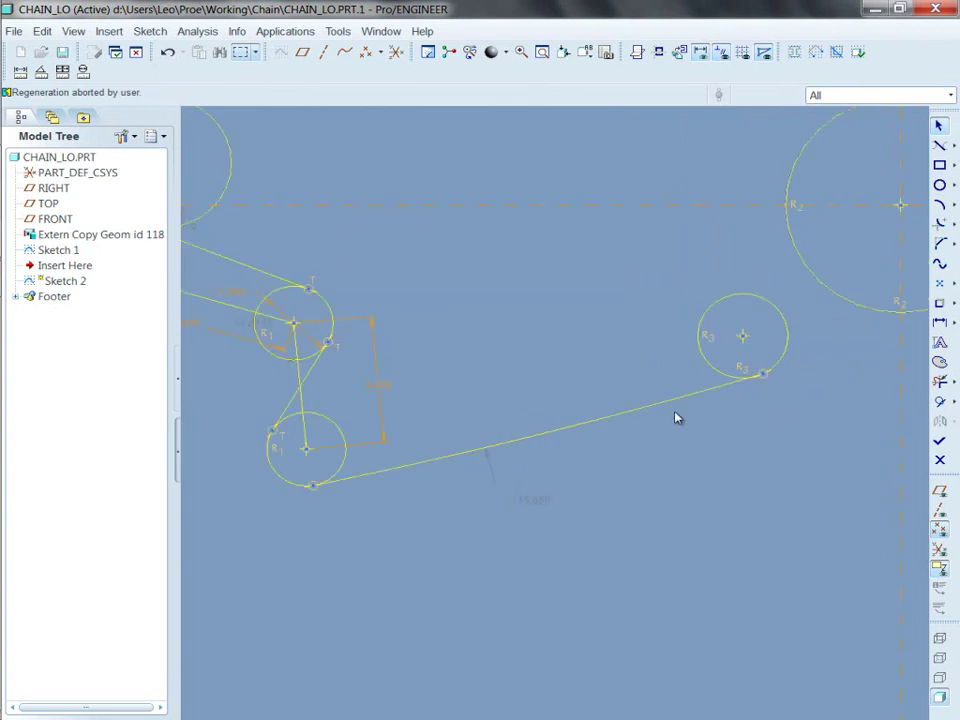
Step: Redraw the lower chain span as an arc from the small right sprocket to the bottom pulley
left_click(533, 445)
key("Delete")
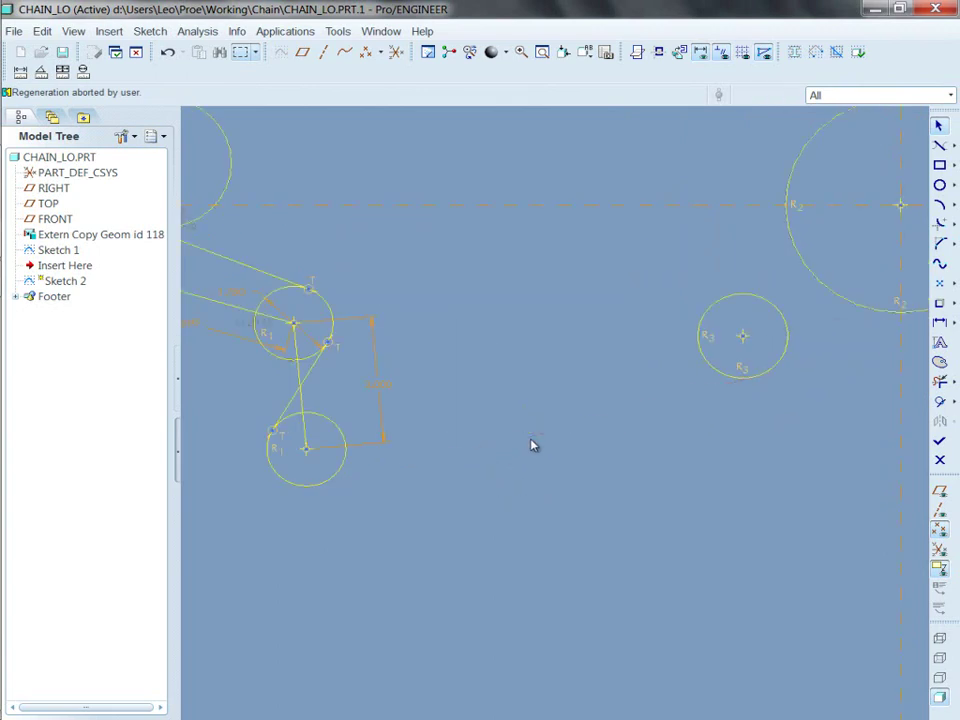
left_click(939, 204)
left_click(775, 370)
left_click(302, 489)
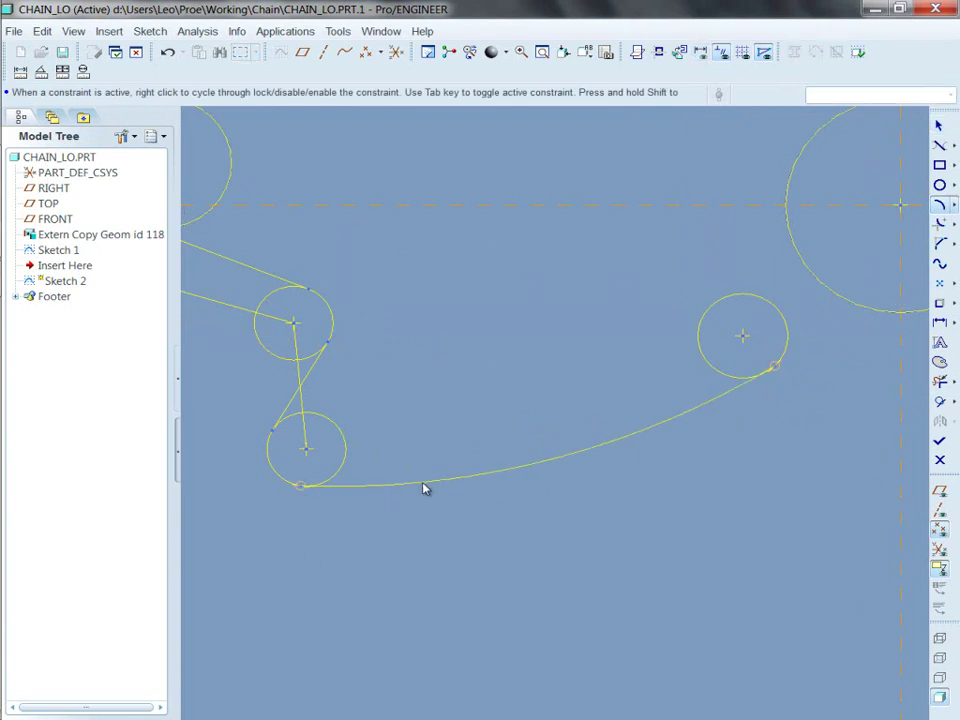
left_click(464, 502)
scroll(709, 506, "down", 2)
scroll(559, 414, "up", 2)
middle_click(560, 402)
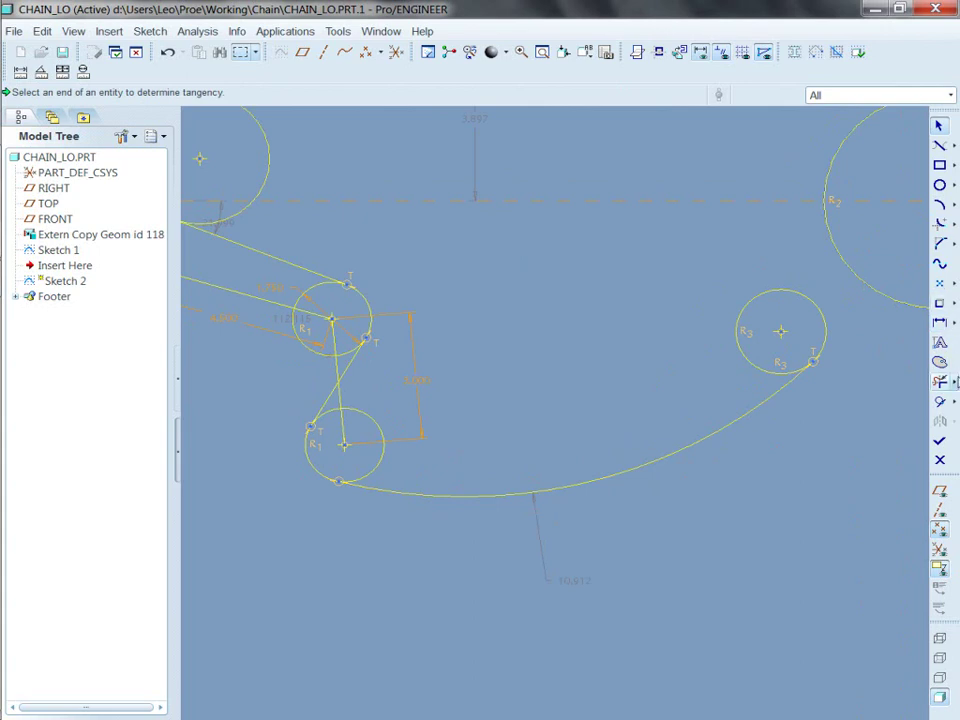
Step: Constrain the long chain arc tangent to the lower small circle
left_click(939, 401)
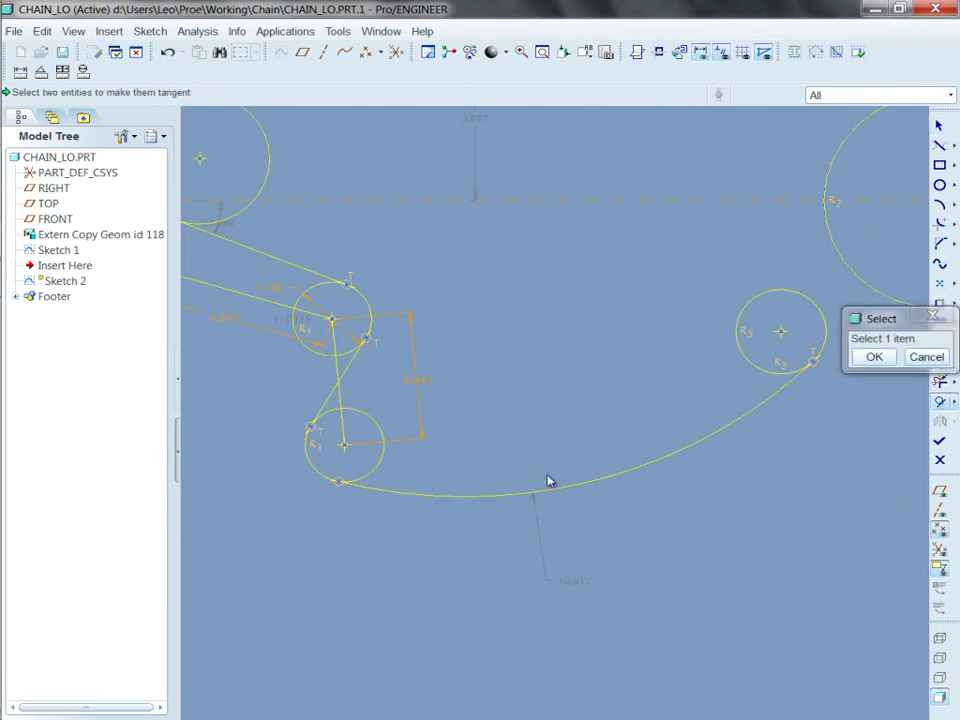
left_click(345, 492)
left_click(321, 480)
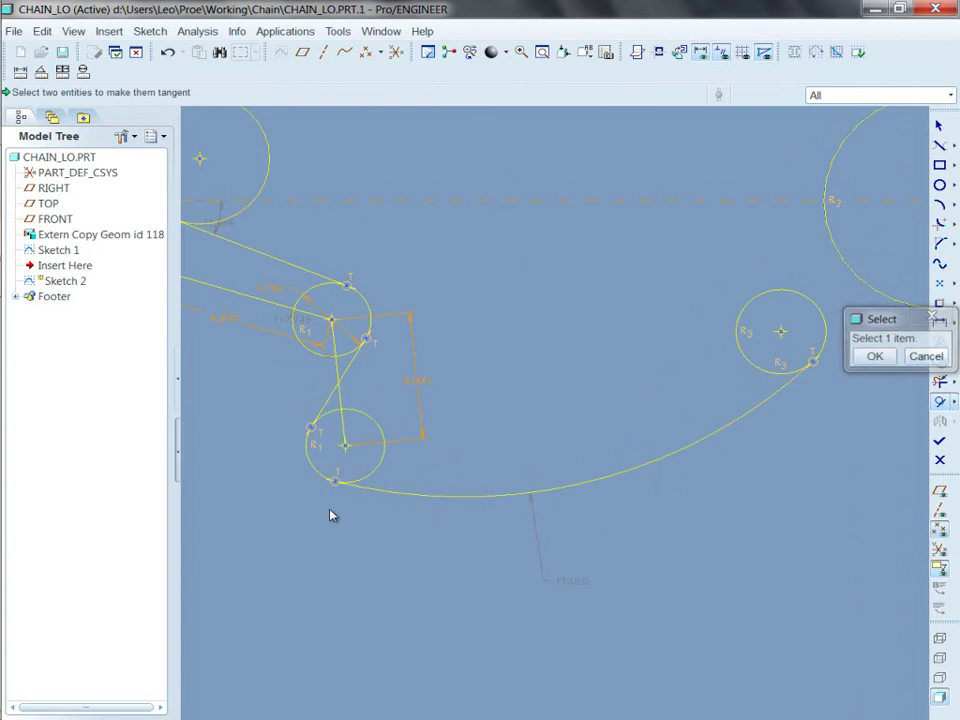
middle_click(448, 538)
Step: Change the 11.010 arc dimension to 22.217 and reposition the lower circle
left_click(577, 581)
right_click(545, 378)
left_click(565, 381)
left_click_drag(857, 302, 523, 12)
mouse_move(566, 47)
left_mouse_down()
mouse_move(579, 62)
mouse_move(660, 58)
mouse_move(574, 66)
mouse_move(651, 63)
mouse_move(600, 64)
left_mouse_up()
left_click(437, 191)
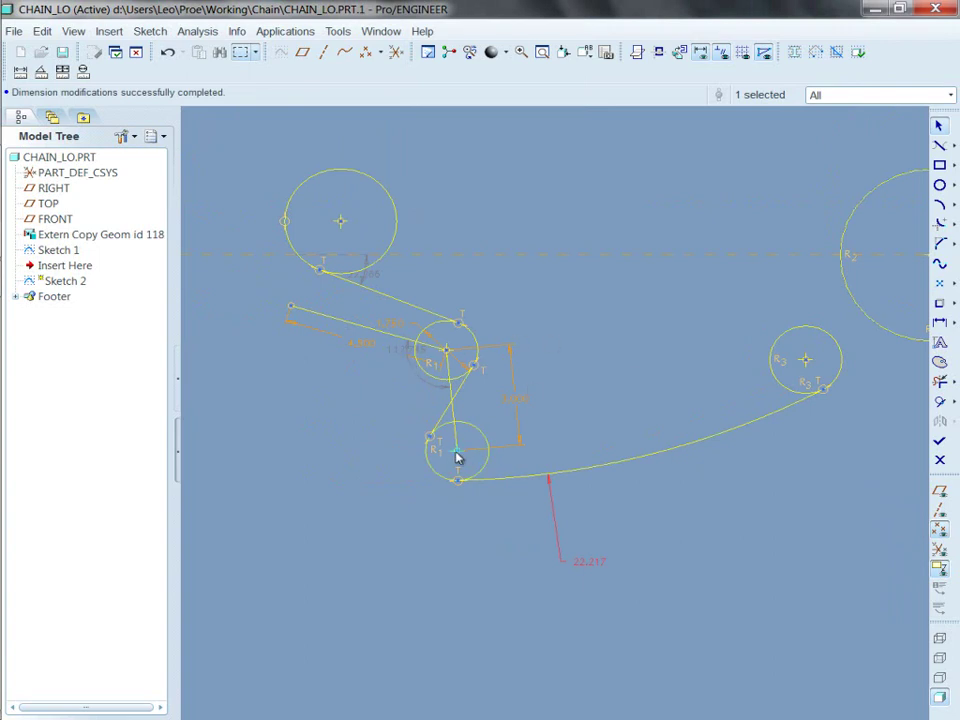
mouse_move(453, 459)
left_mouse_down()
mouse_move(439, 473)
mouse_move(447, 441)
mouse_move(418, 435)
mouse_move(444, 446)
mouse_move(444, 460)
mouse_move(469, 454)
mouse_move(430, 455)
mouse_move(446, 463)
left_mouse_up()
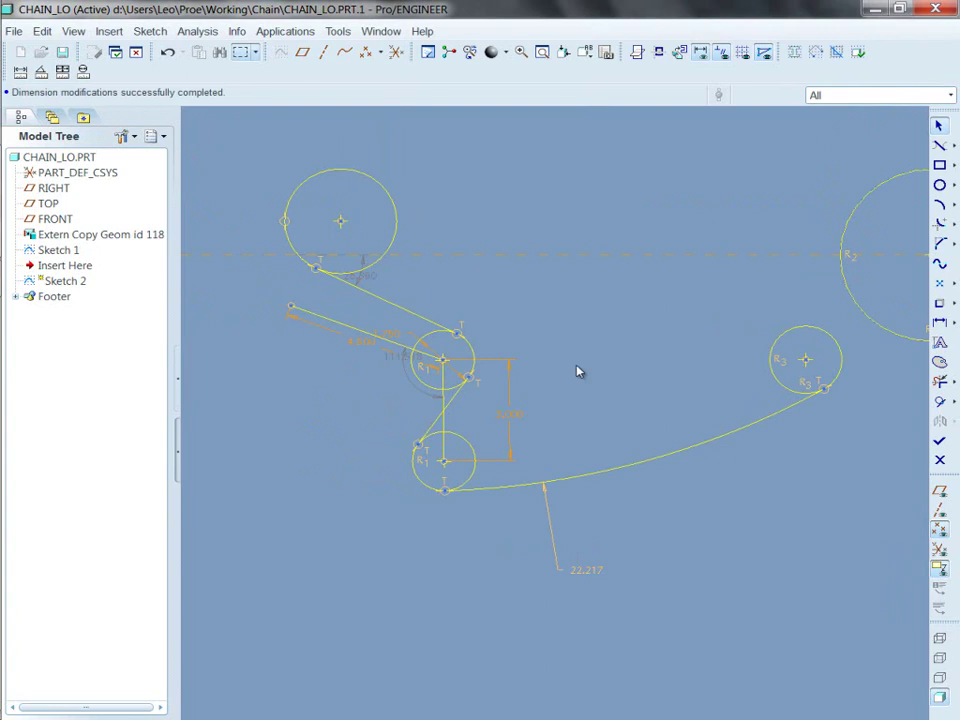
Step: Trim the upper and lower pulley circles down to the arcs the chain wraps
left_click(940, 381)
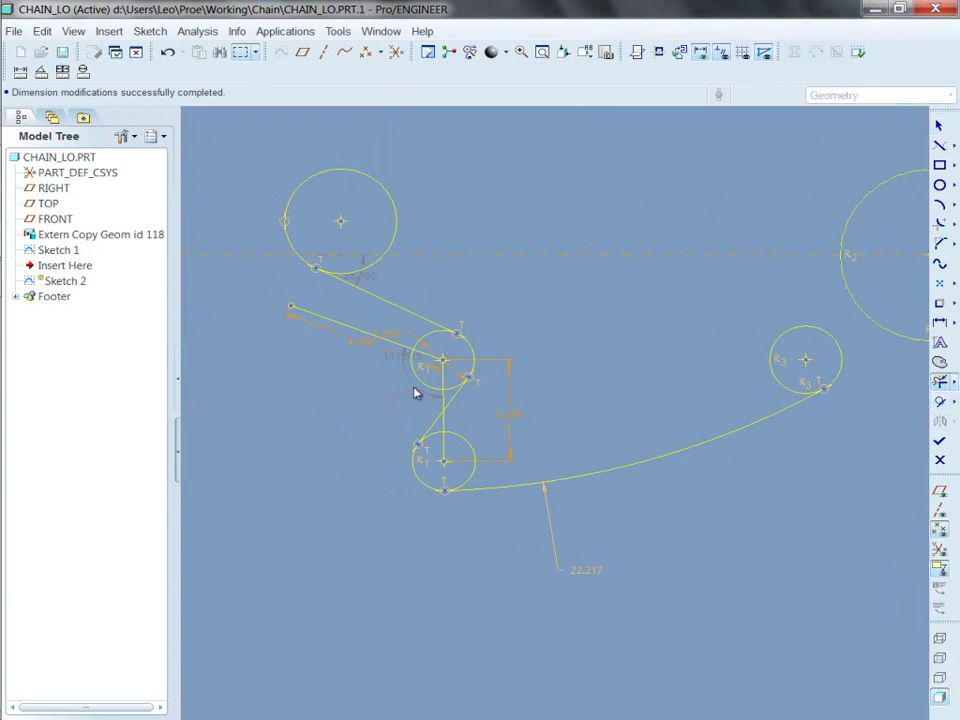
scroll(419, 391, "up", 3)
mouse_move(430, 341)
left_mouse_down()
mouse_move(433, 349)
mouse_move(403, 251)
mouse_move(380, 218)
left_mouse_up()
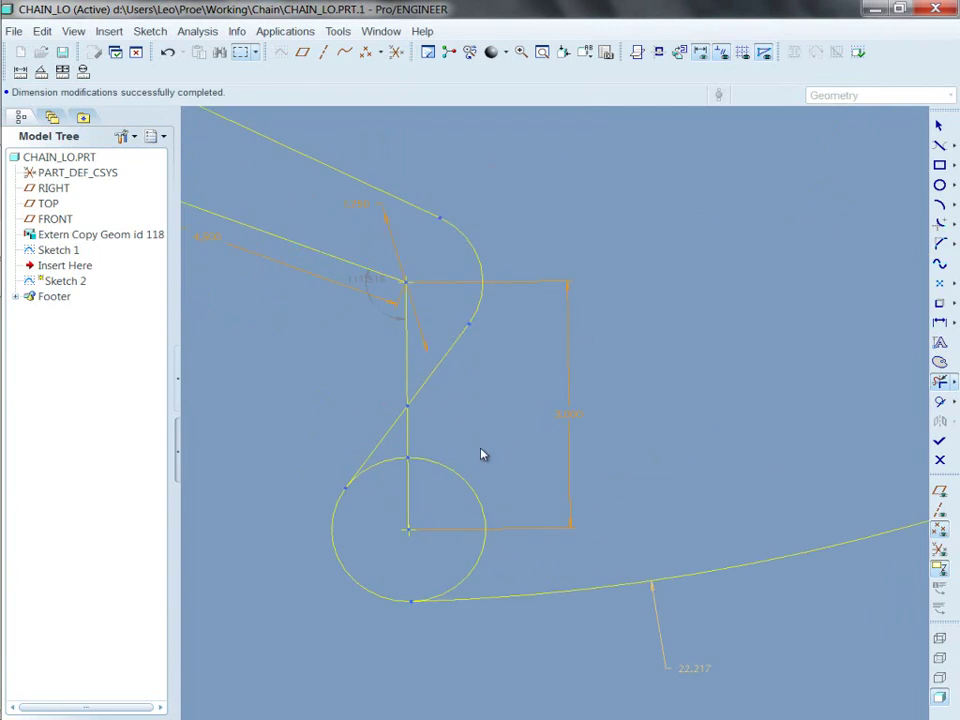
left_click(372, 474)
mouse_move(438, 474)
left_mouse_down()
mouse_move(496, 530)
mouse_move(564, 495)
left_mouse_up()
scroll(471, 553, "down", 3)
middle_click(607, 369)
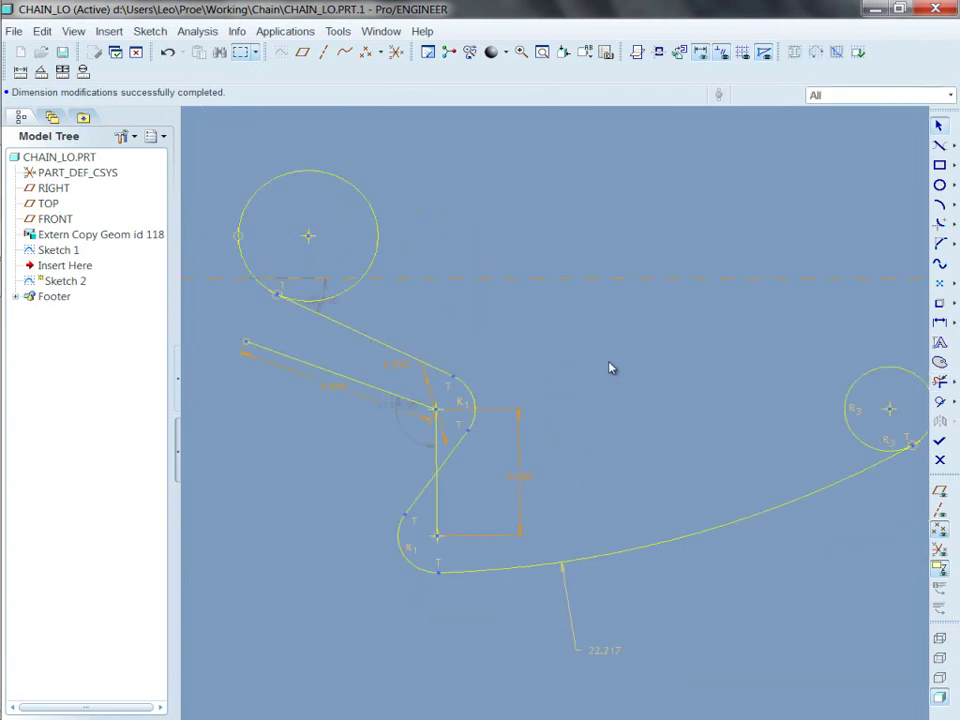
Step: Dimension the upper pulley arc at 1.508 and the lower pulley arc at 1.939
left_click(939, 322)
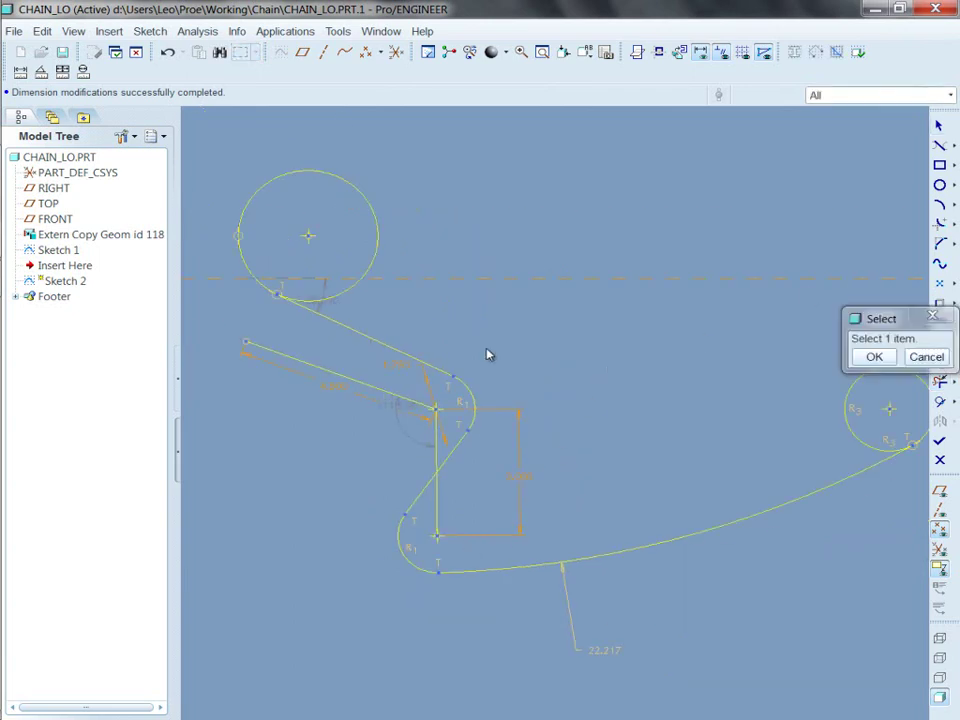
left_click(476, 398)
middle_click(490, 400)
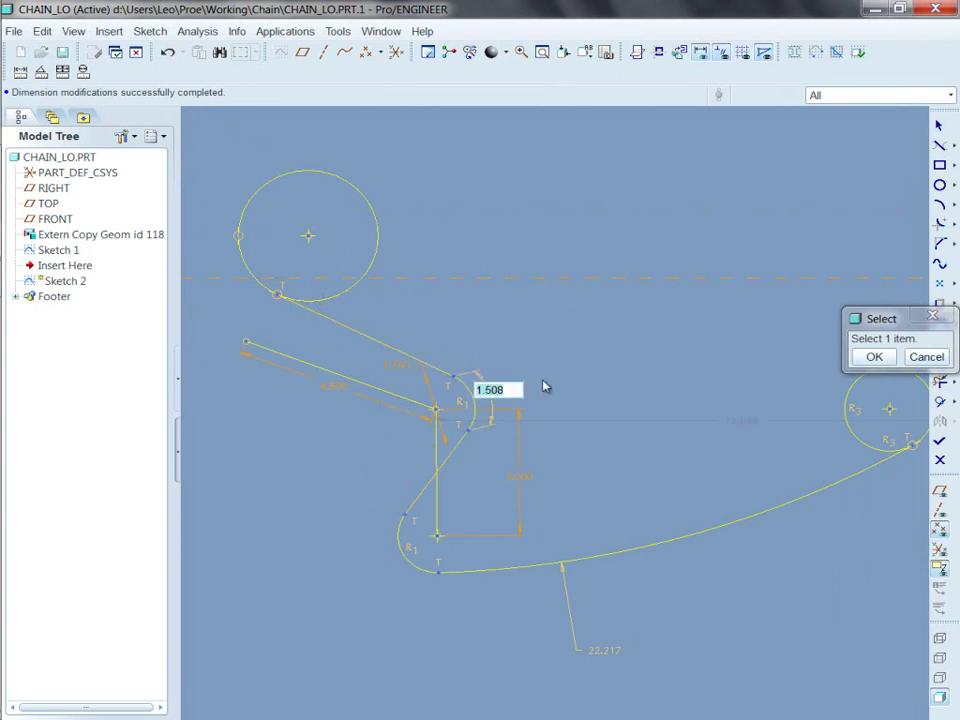
key("Return")
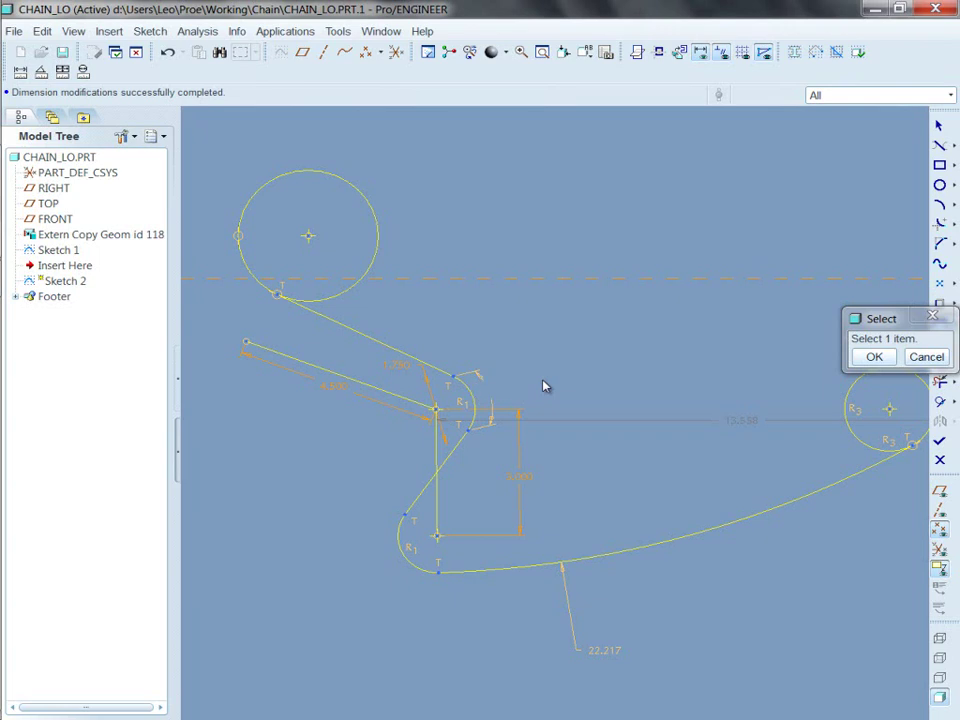
left_click(405, 565)
left_click(376, 571)
middle_click(376, 571)
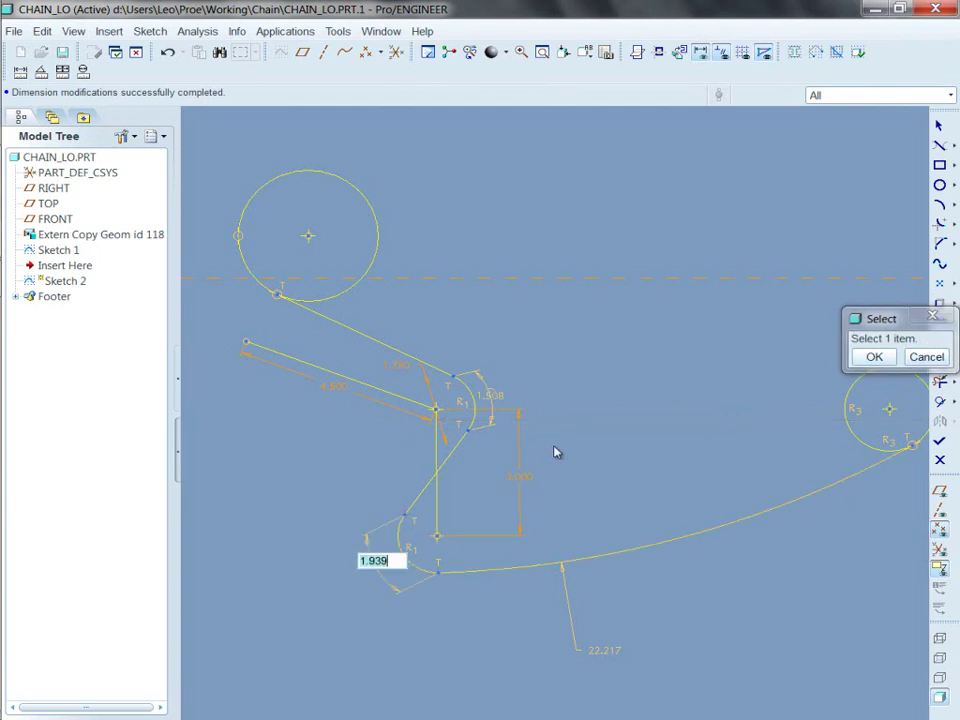
key("Return")
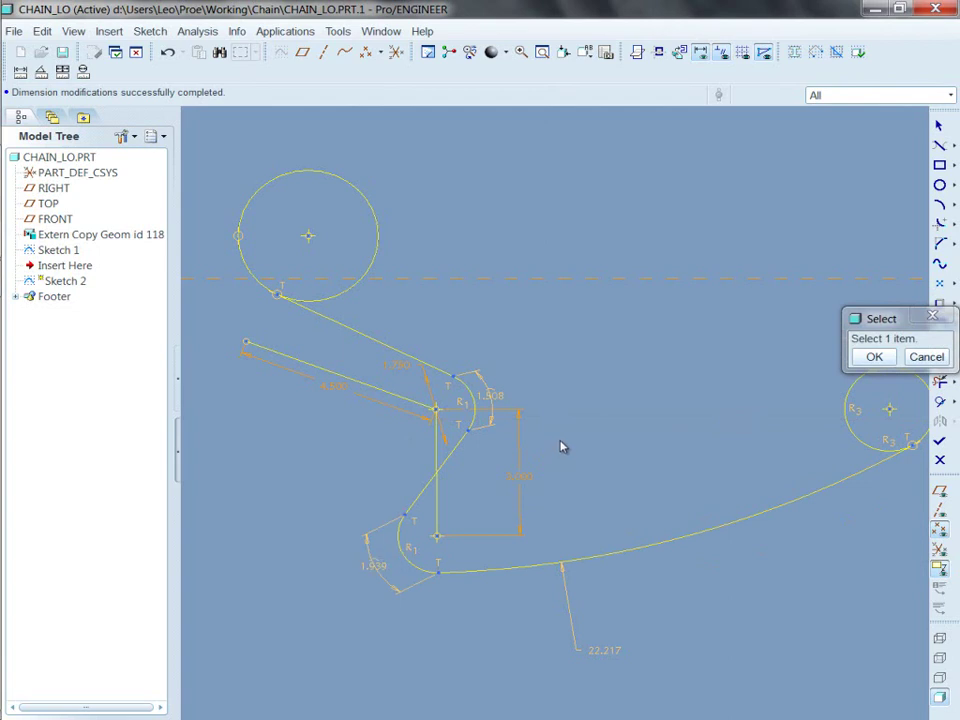
middle_click(677, 327)
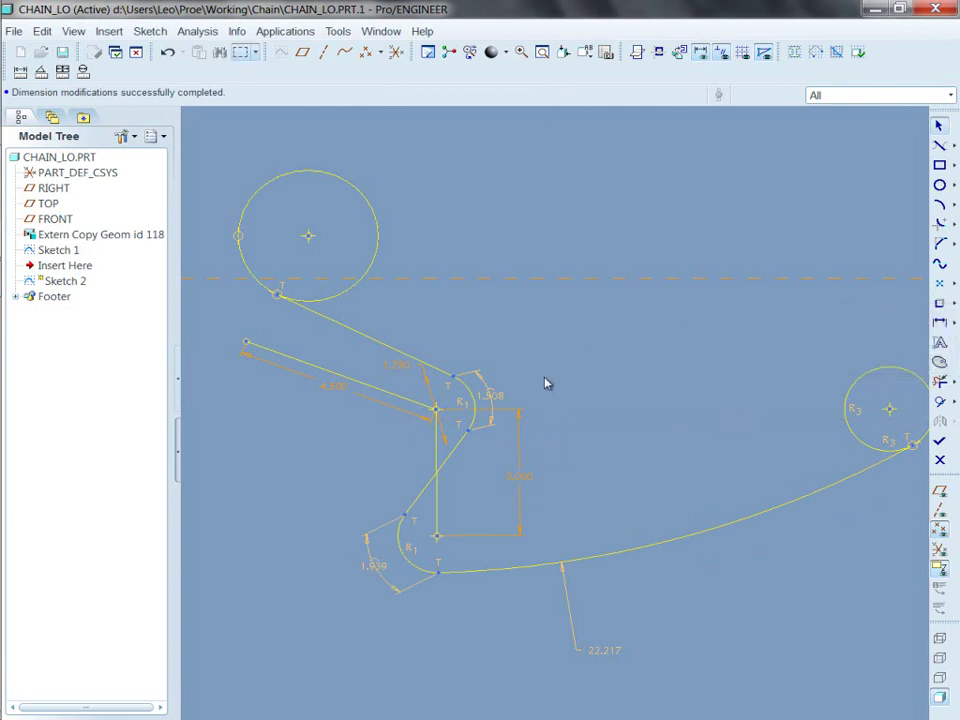
scroll(381, 590, "up", 3)
scroll(381, 590, "up", 2)
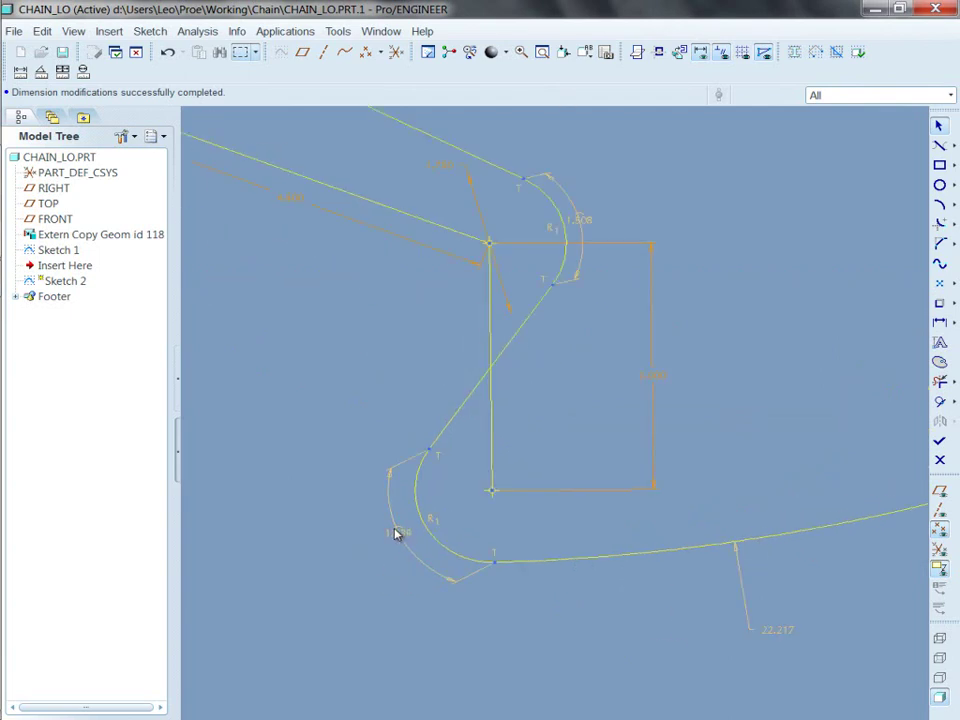
scroll(390, 576, "down", 2)
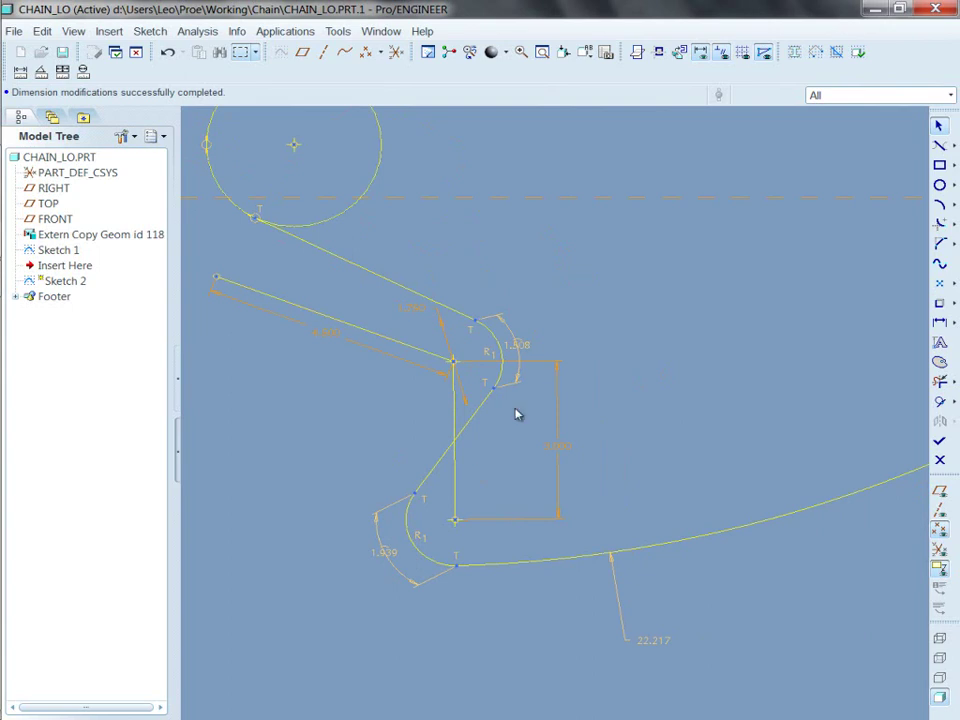
Step: Convert both pulley arc dimensions to angles, now reading 98.745 and 126.967
left_click(522, 345)
left_click(378, 554, "ctrl")
right_click(645, 294)
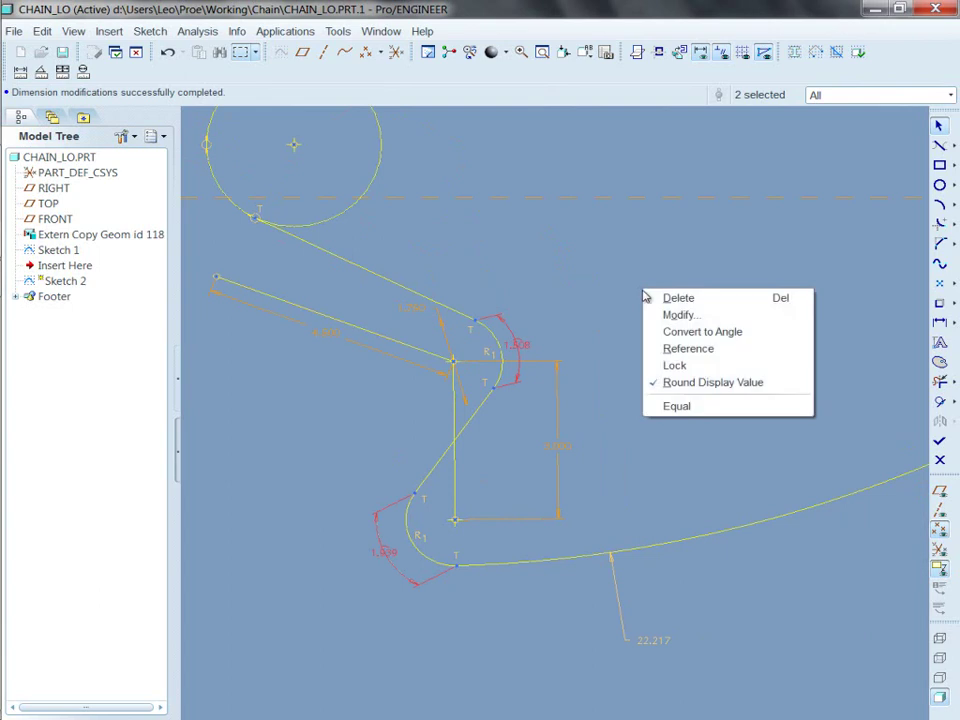
left_click(726, 332)
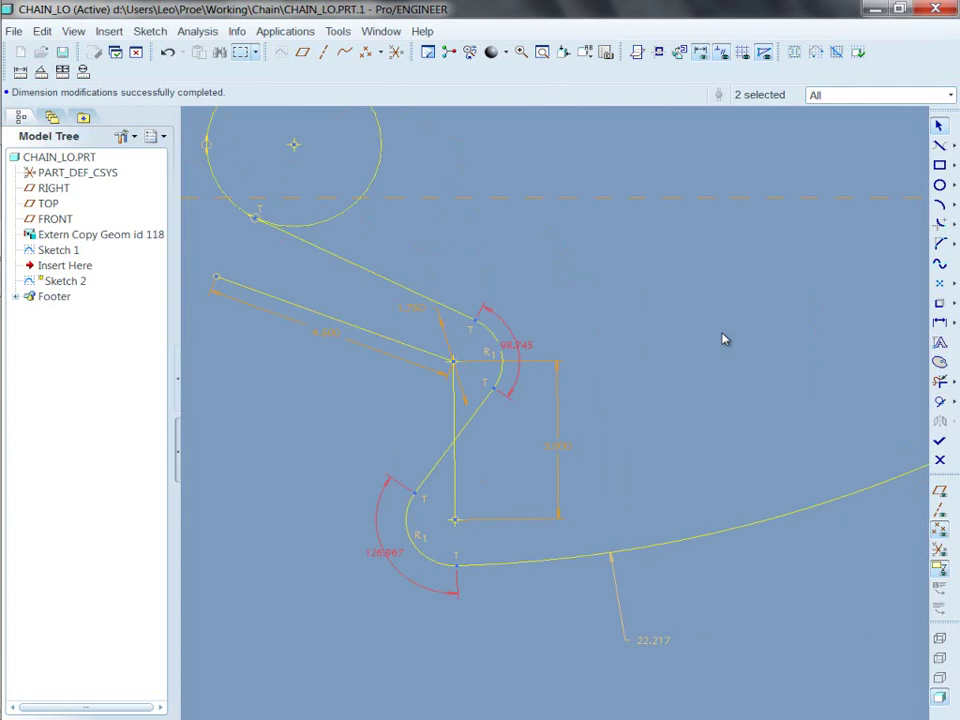
left_click(718, 340)
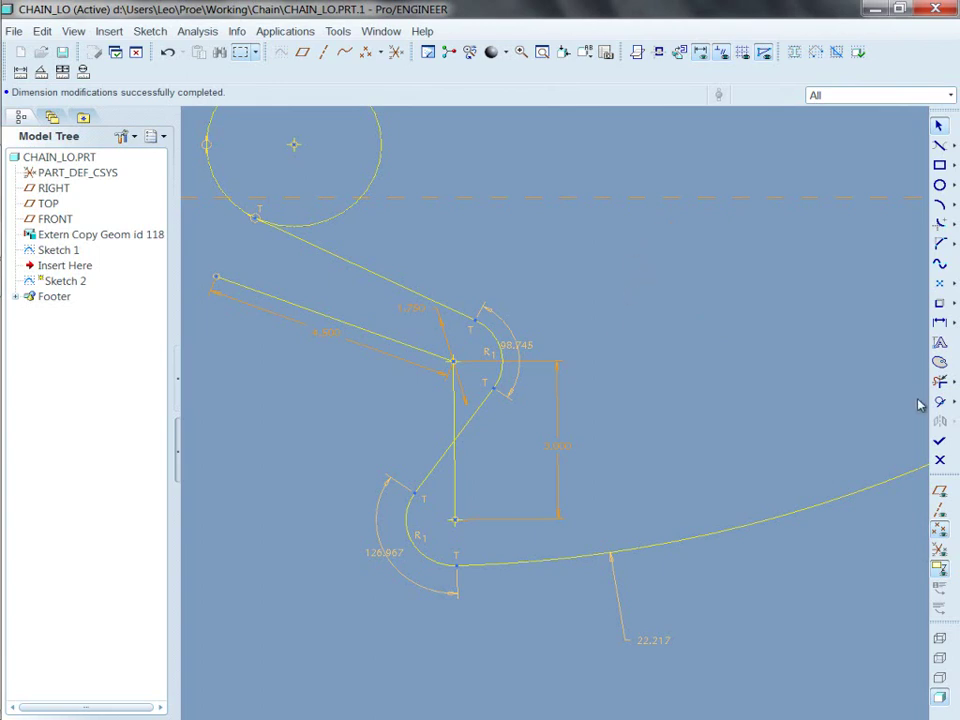
Step: Make the lower pulley's wrap angle equal to the 98.745 angle
left_click(952, 401)
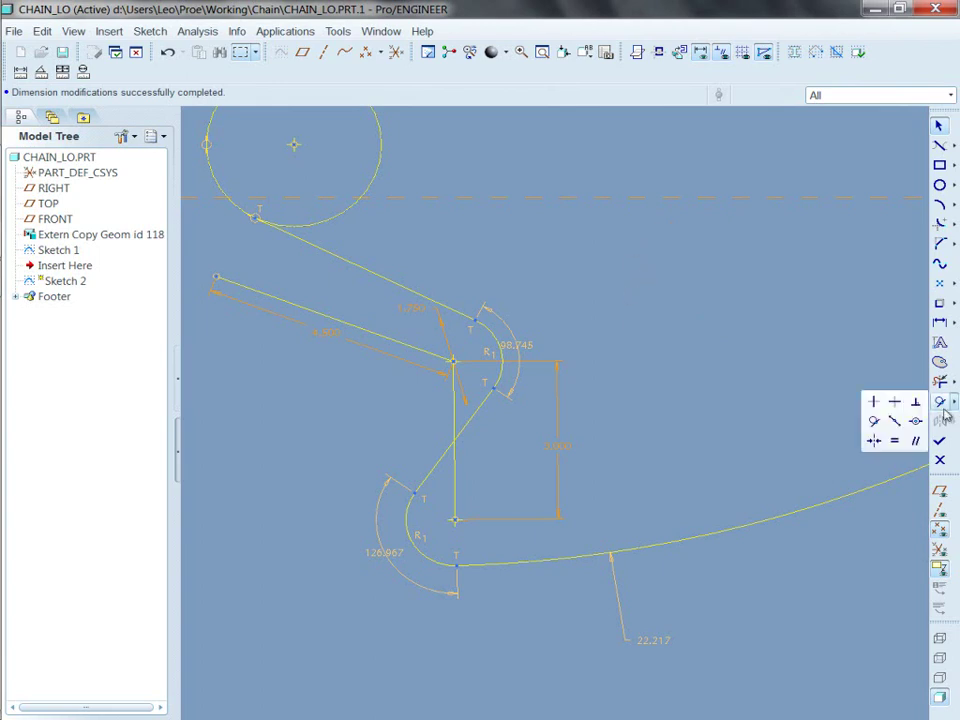
left_click(897, 443)
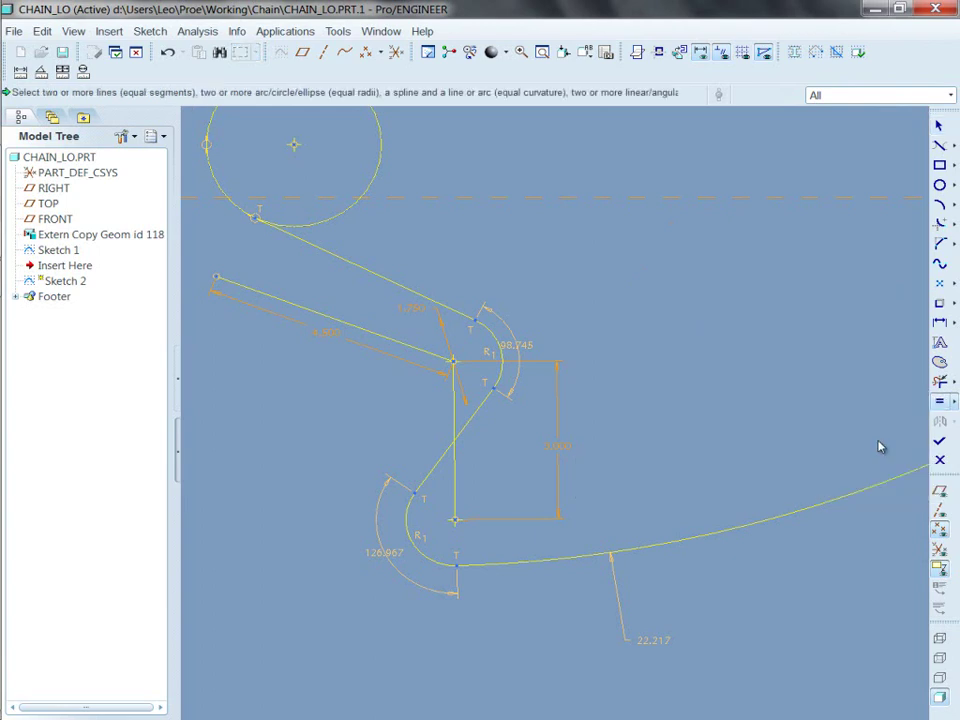
left_click(521, 349)
left_click(385, 557)
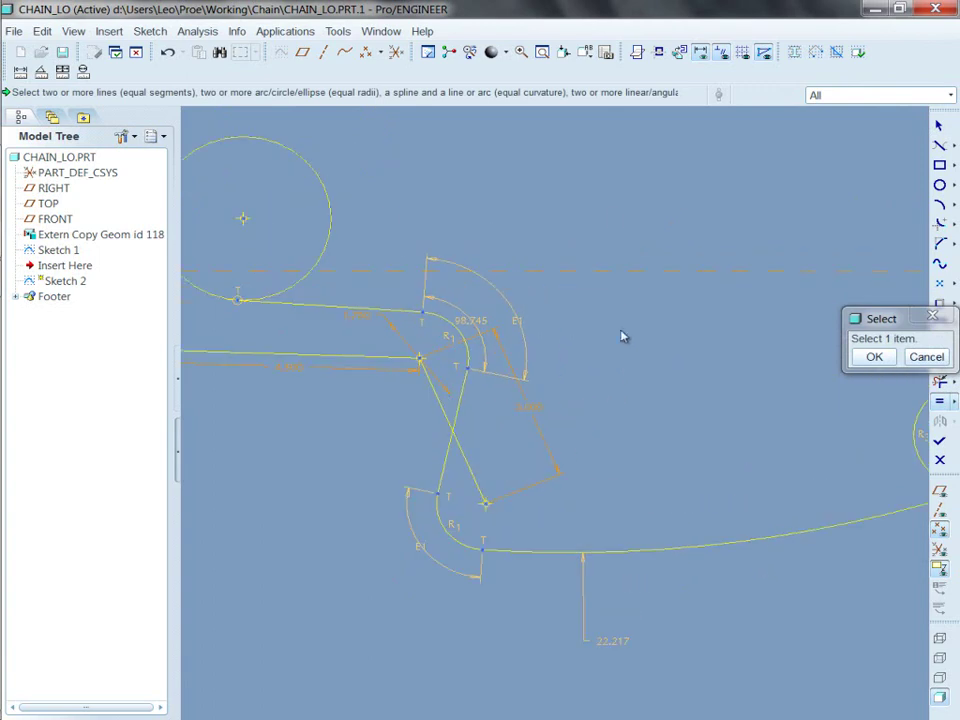
middle_click(613, 216)
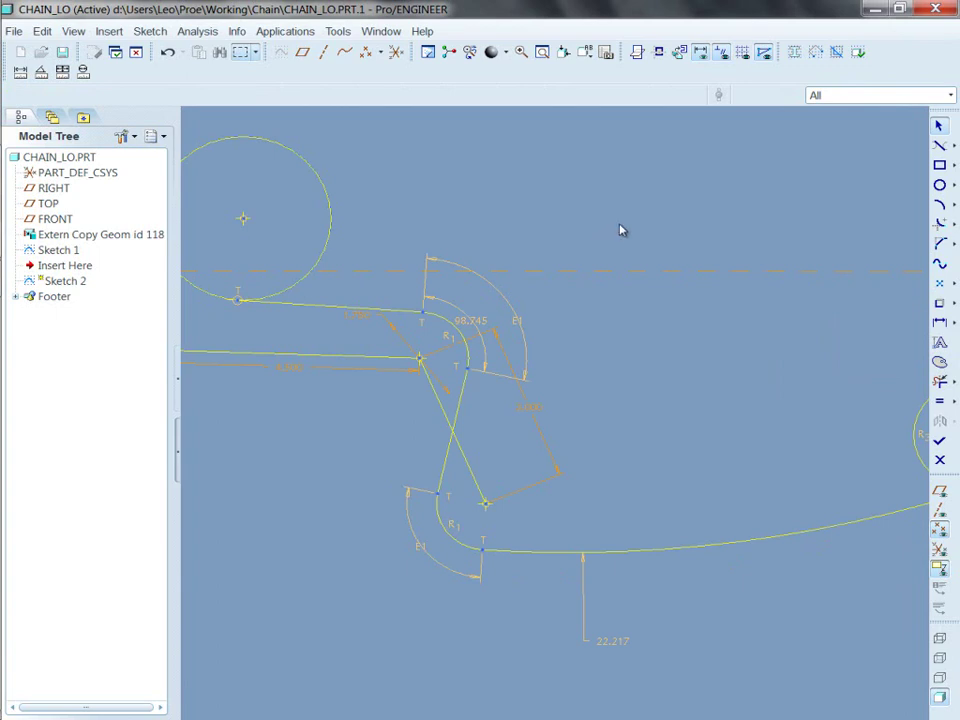
scroll(525, 457, "down", 2)
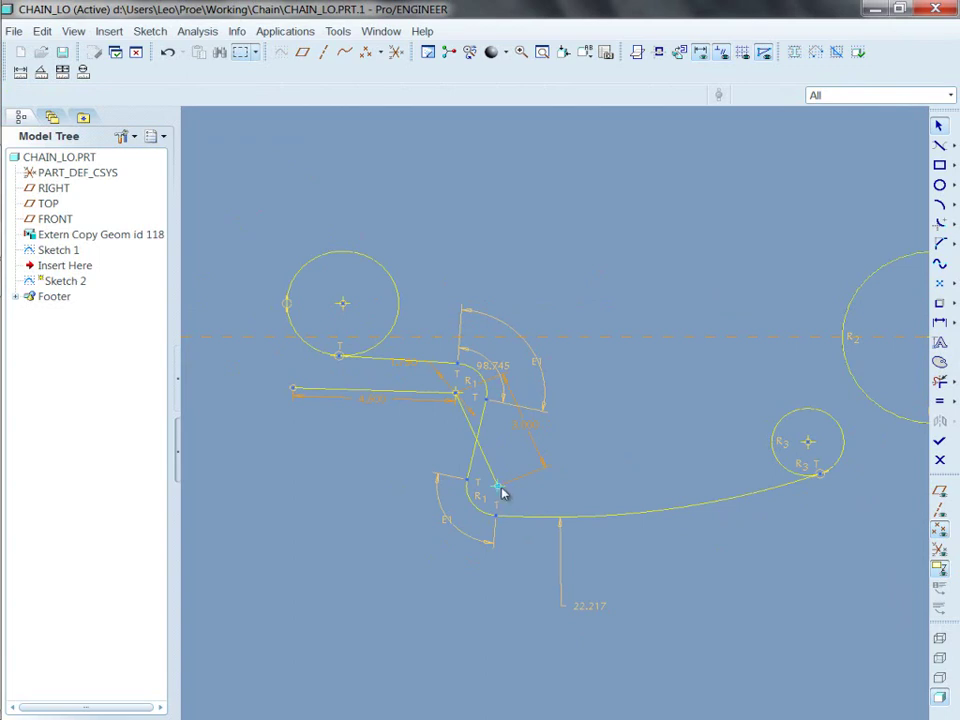
Step: Drag the lower pulley down and change the 76.825 wrap angle to 83.224
mouse_move(503, 494)
left_mouse_down()
mouse_move(512, 499)
mouse_move(484, 529)
mouse_move(486, 542)
mouse_move(495, 497)
mouse_move(512, 489)
mouse_move(528, 501)
mouse_move(480, 521)
mouse_move(505, 514)
mouse_move(508, 523)
mouse_move(497, 521)
mouse_move(513, 491)
left_mouse_up()
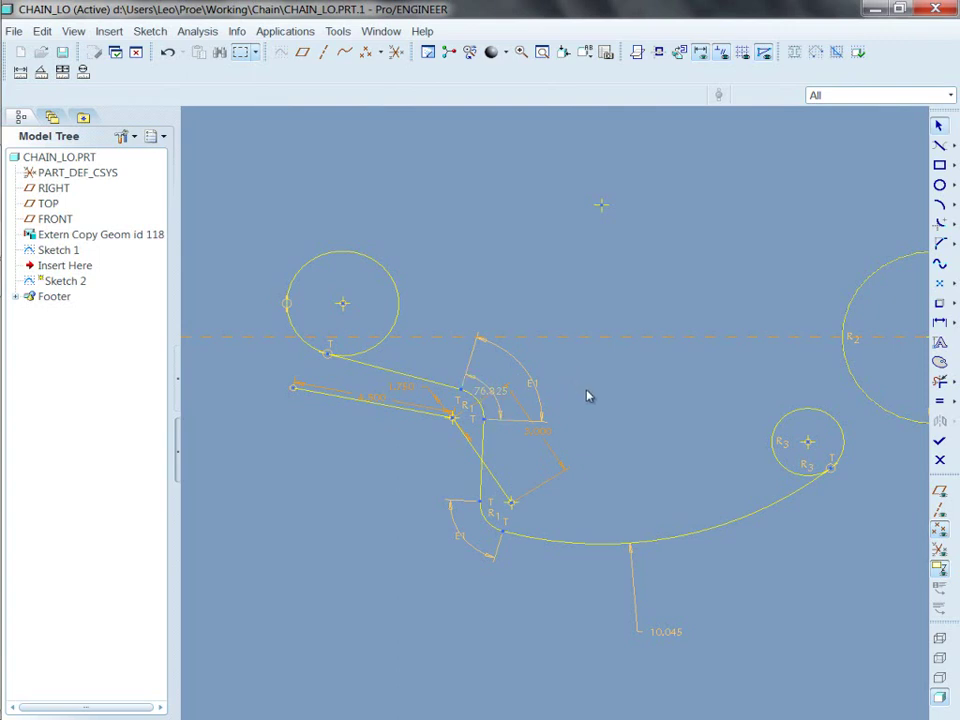
left_click(493, 391)
right_click(606, 266)
left_click(645, 289)
mouse_move(564, 47)
left_mouse_down()
mouse_move(609, 56)
mouse_move(524, 67)
mouse_move(598, 79)
mouse_move(574, 77)
left_mouse_up()
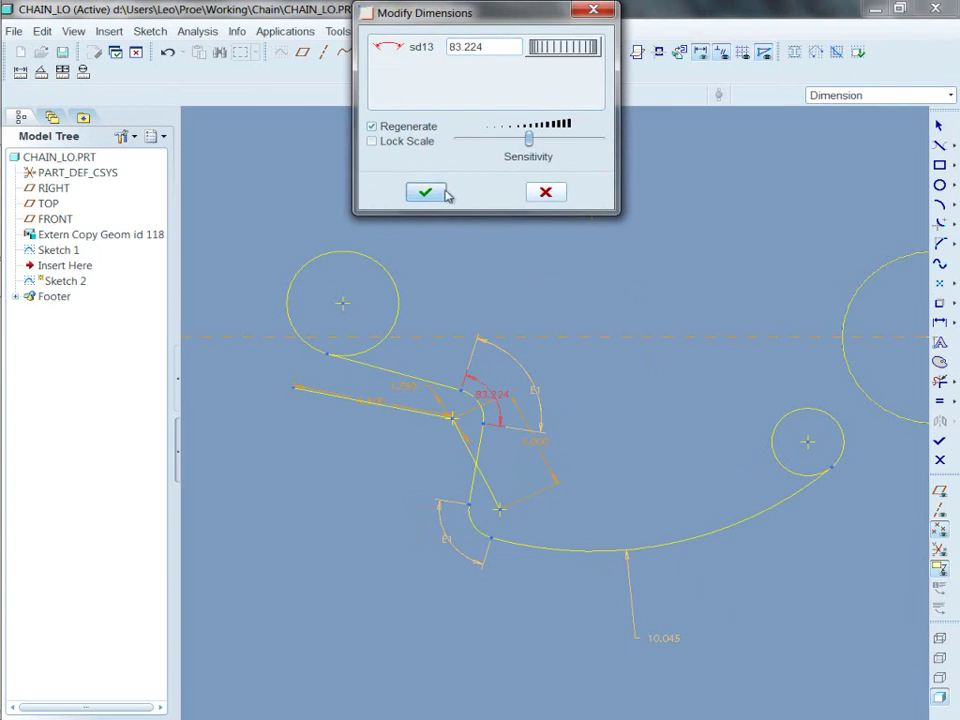
left_click(425, 191)
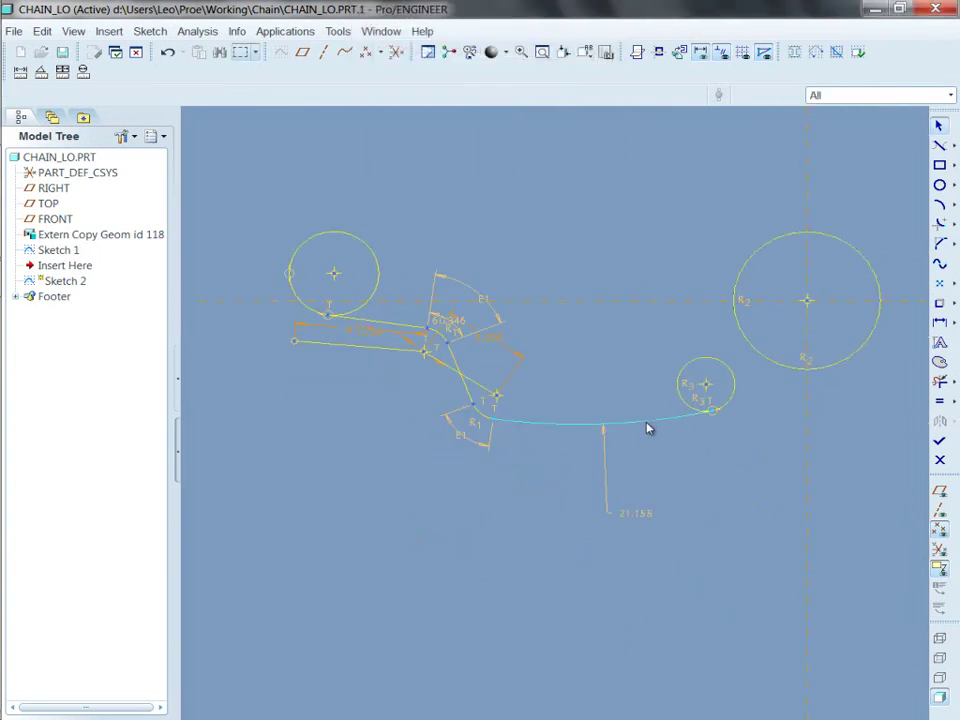
Step: Replace the long lower chain arc with an arc from the lower endpoint to the small sprocket
left_click(634, 431)
key("Delete")
left_click(940, 204)
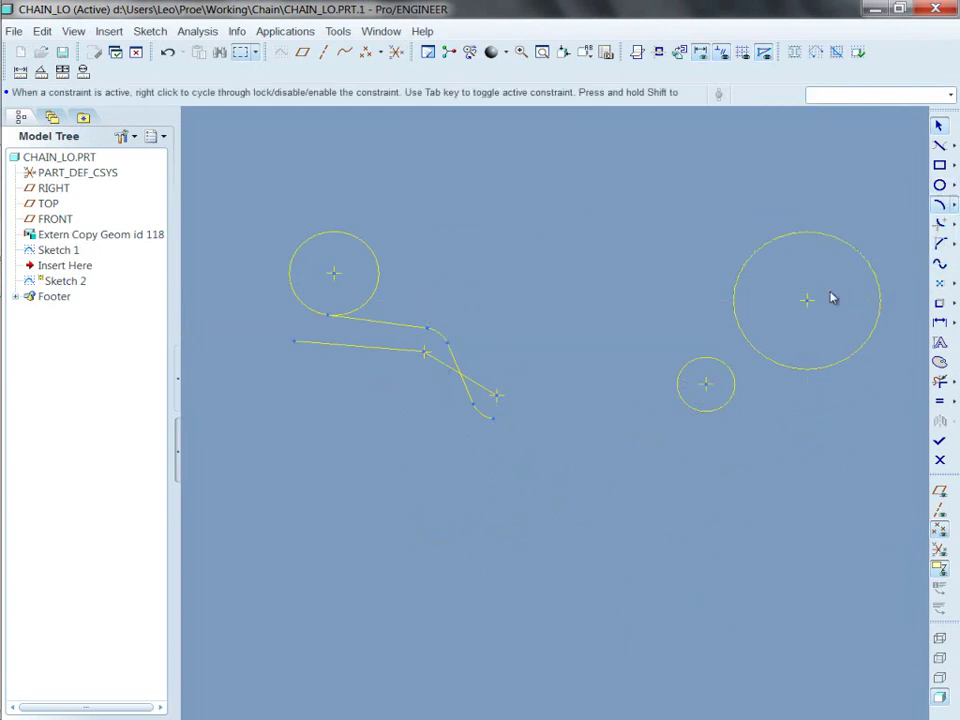
left_click(492, 418)
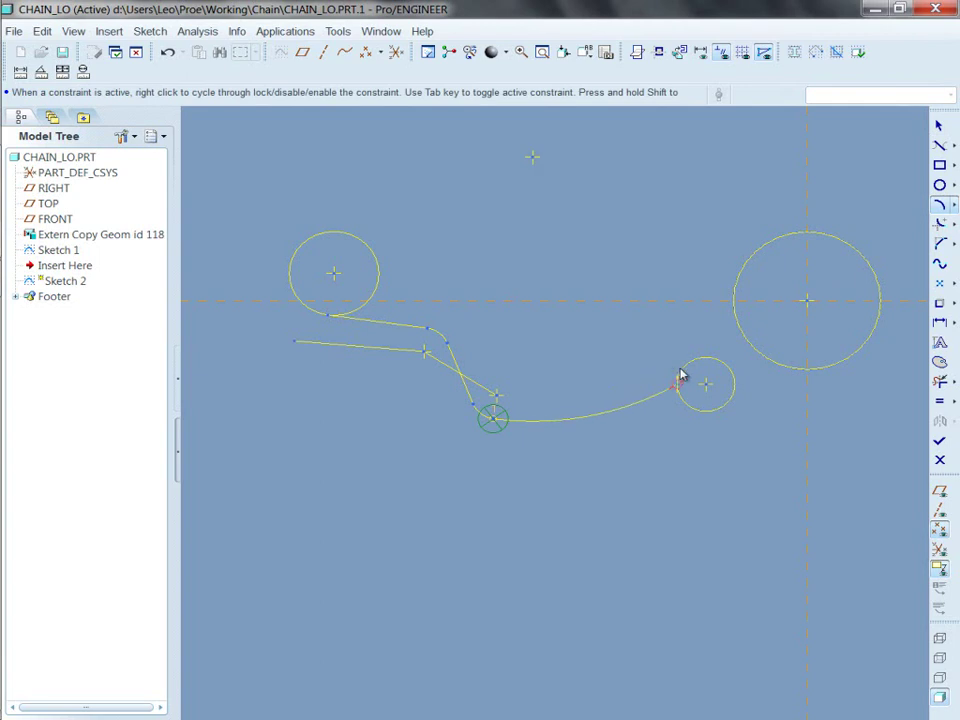
left_click(694, 367)
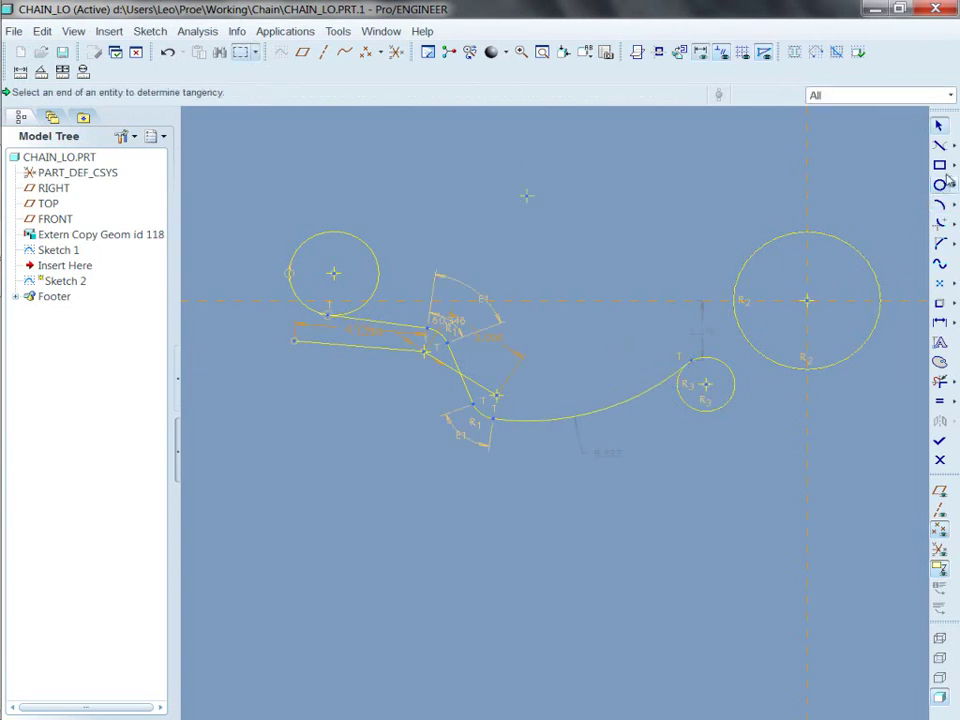
Step: Add a tangent chain line from the small R3 circle to the large R2 circle
left_click(940, 145)
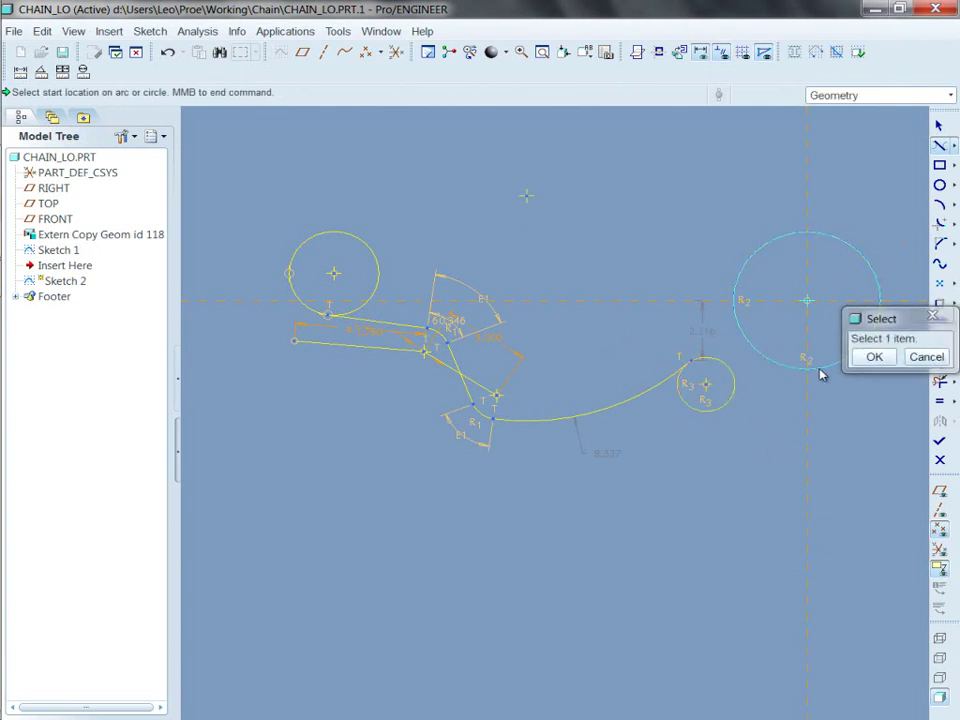
scroll(818, 399, "down", 4)
scroll(789, 458, "up", 6)
left_click(940, 205)
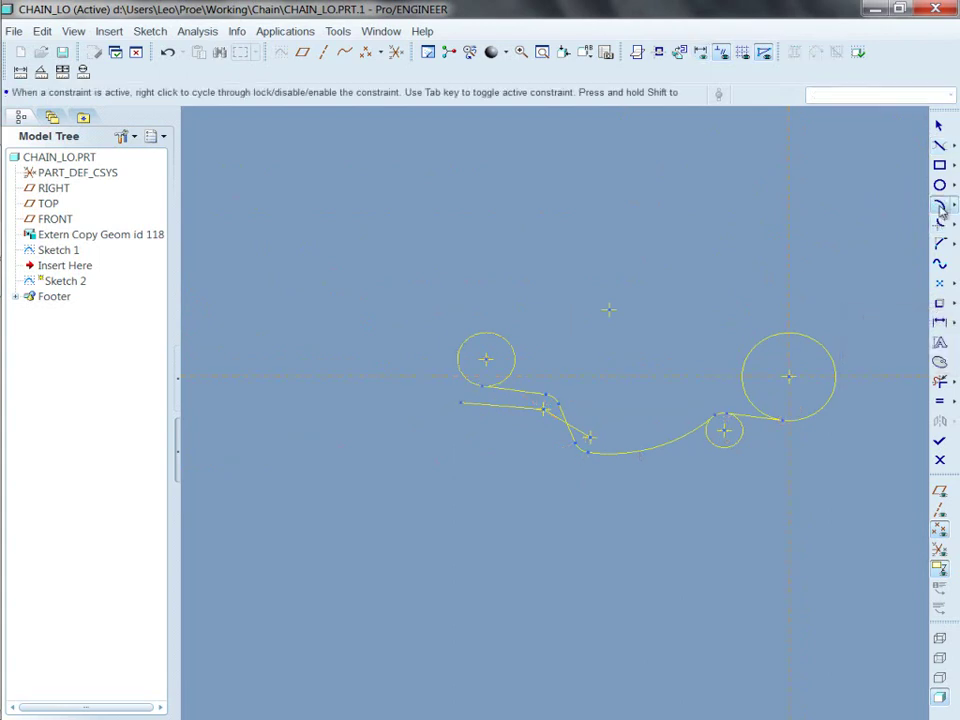
Step: Draw a 3-point upper chain arc from the large sprocket to the left sprocket
left_click(769, 341)
scroll(516, 350, "down", 4)
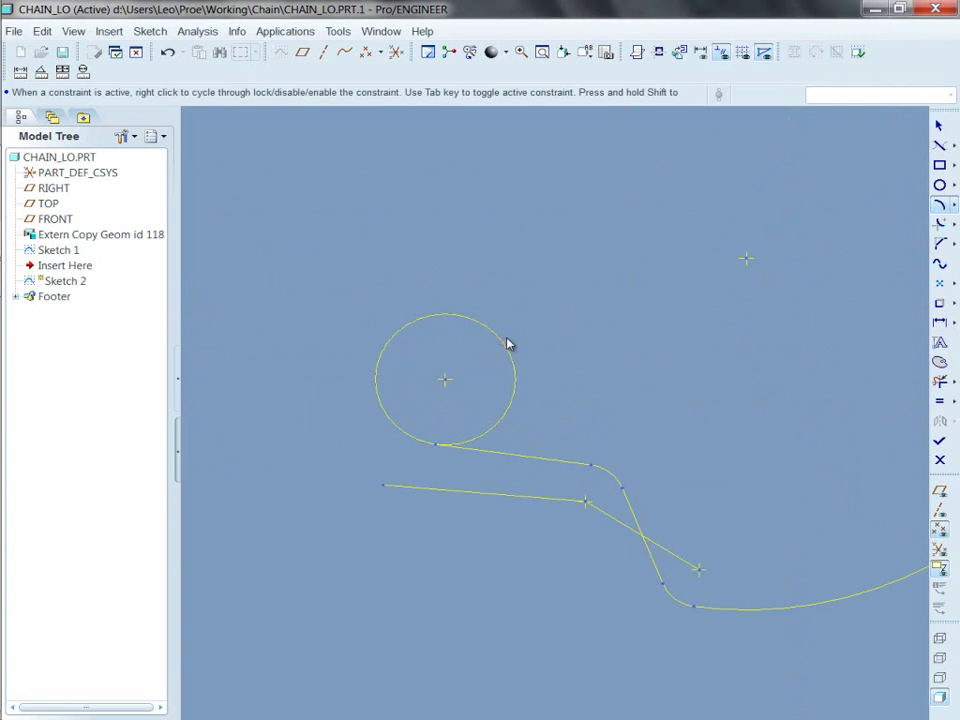
left_click(506, 341)
left_click(641, 390)
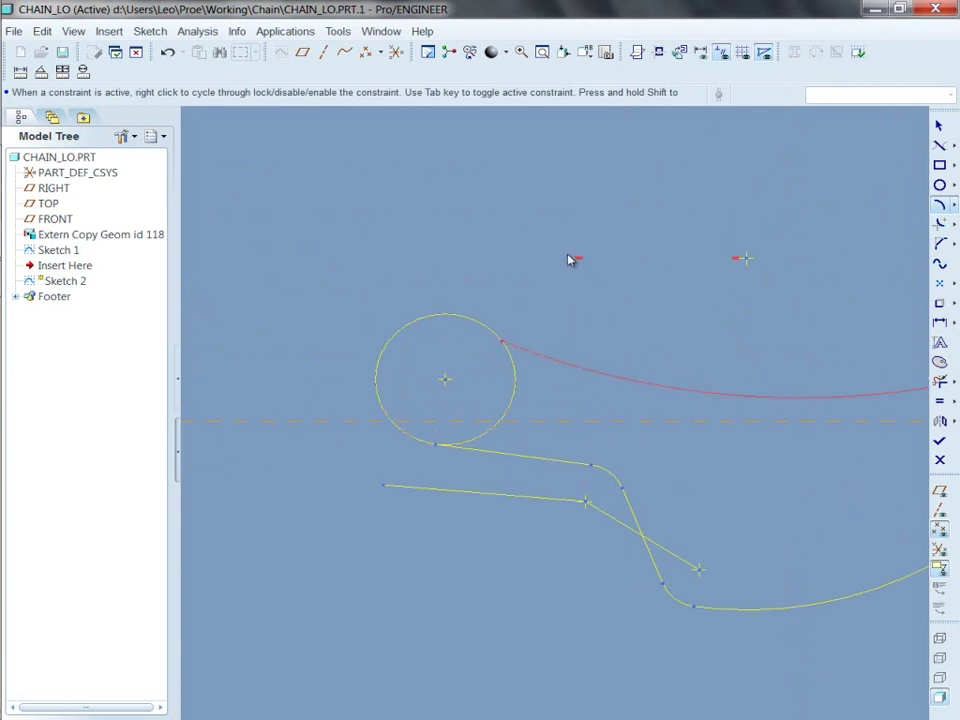
middle_click(568, 259)
scroll(298, 270, "up", 4)
scroll(627, 325, "down", 2)
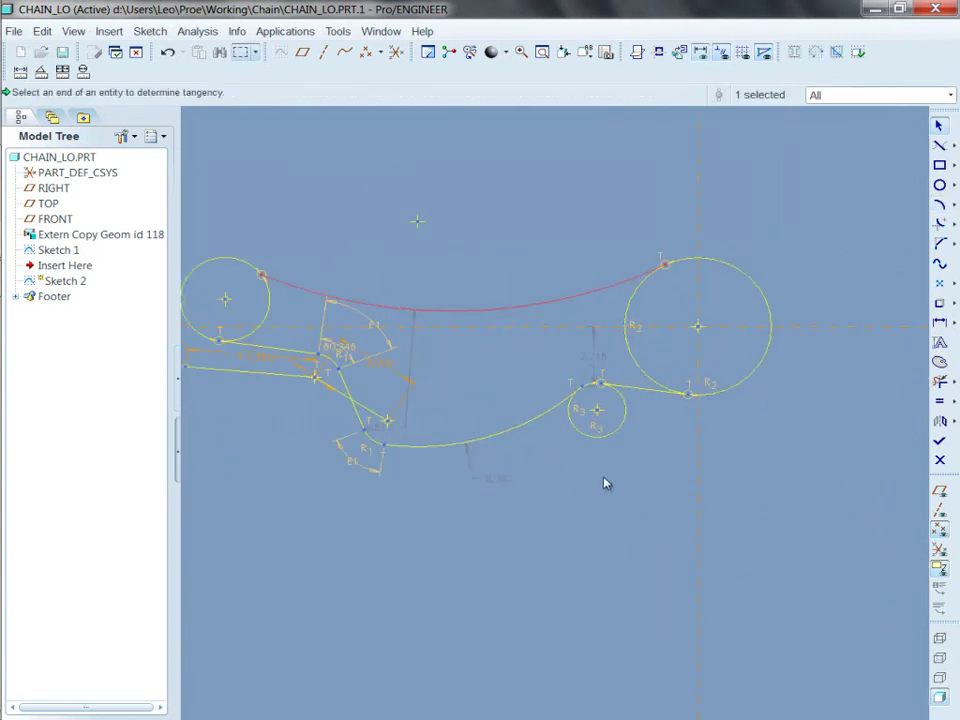
scroll(671, 444, "down", 2)
left_click(858, 421)
scroll(853, 422, "up", 2)
scroll(589, 439, "down", 3)
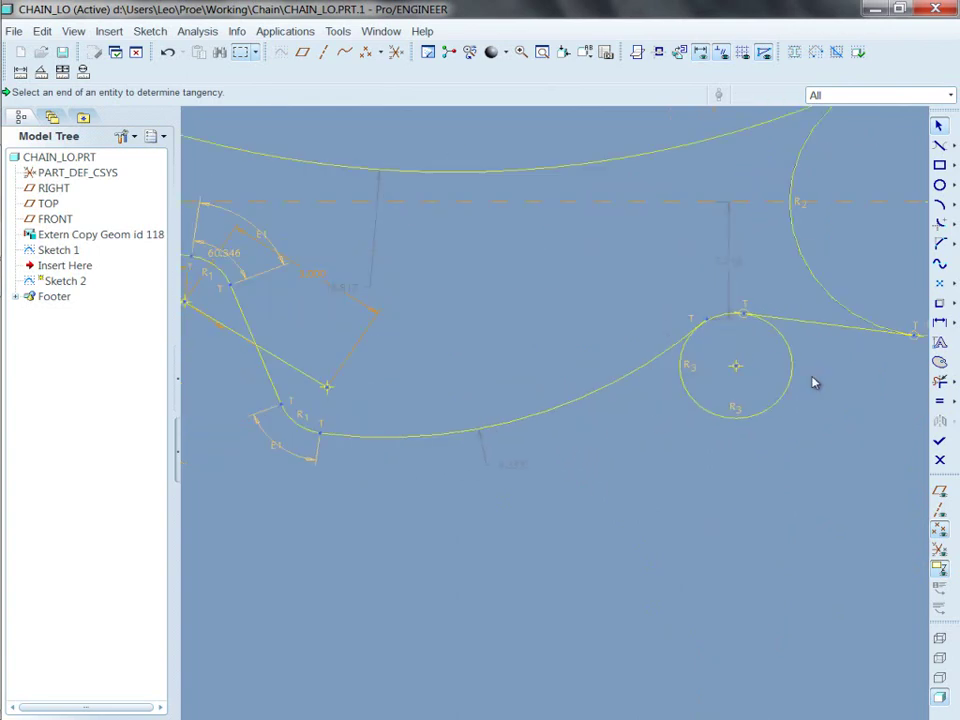
scroll(815, 383, "down", 2)
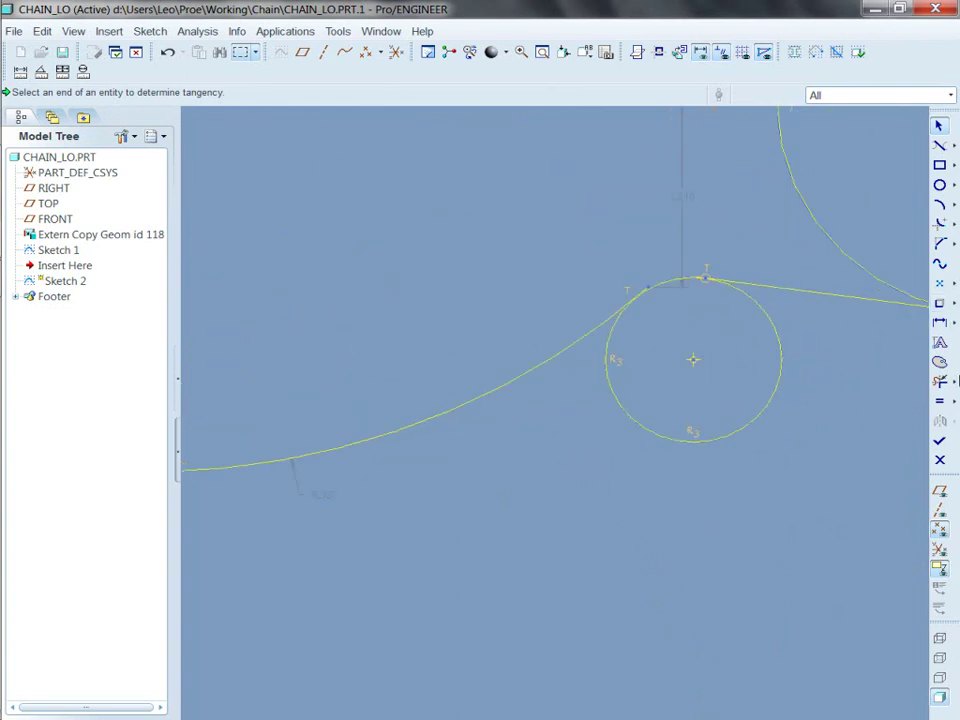
Step: Constrain the lower chain arc tangent to the small R3 sprocket circle
left_click(953, 403)
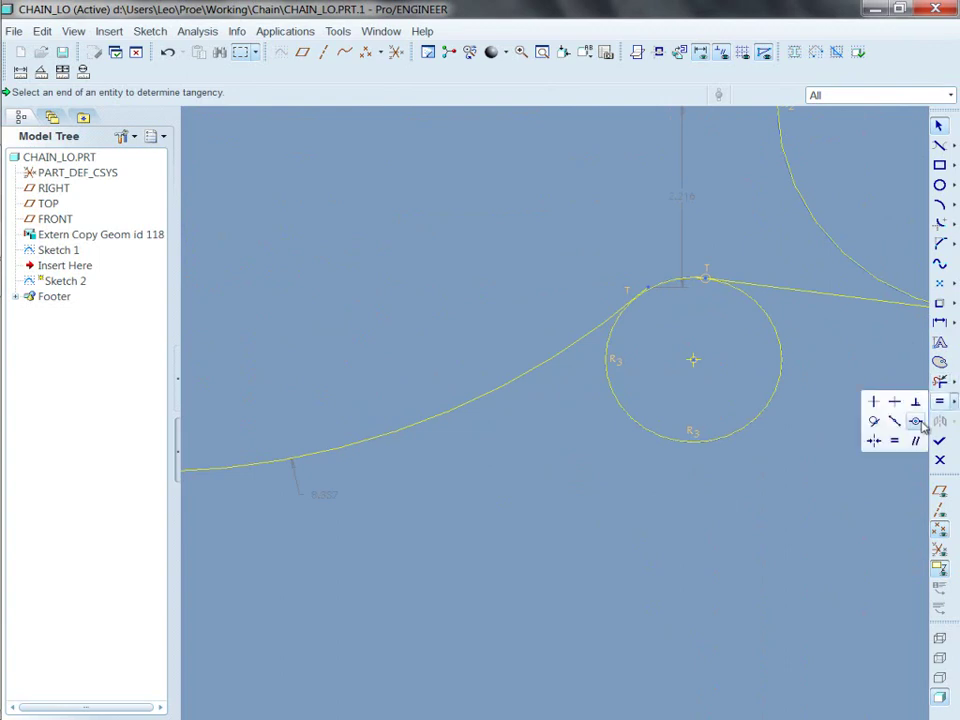
left_click(916, 422)
left_click(652, 290)
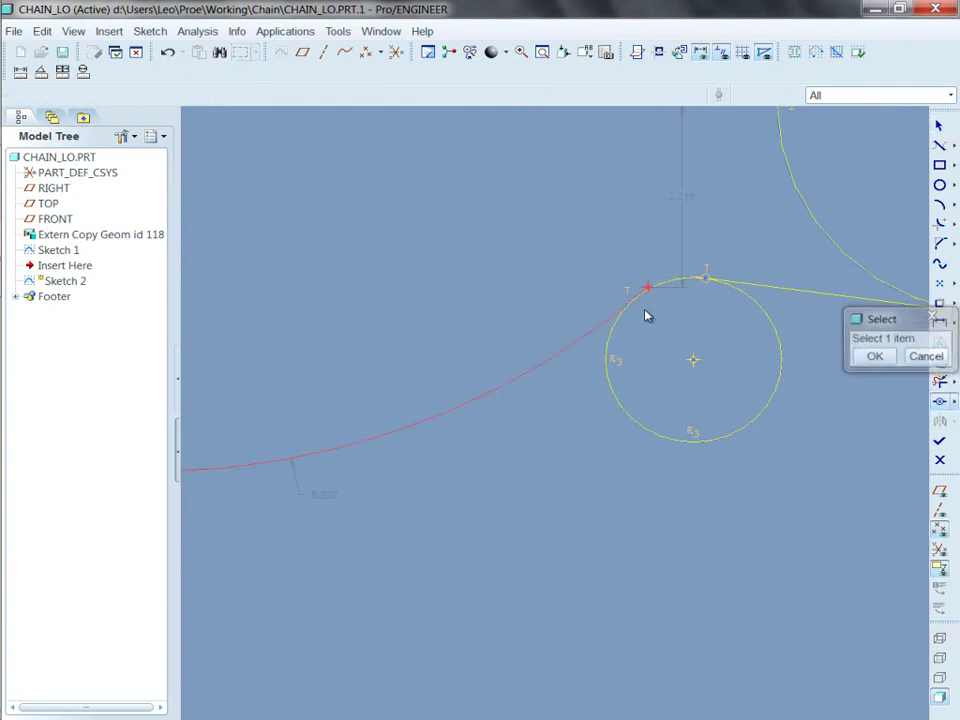
left_click(617, 338)
scroll(745, 446, "up", 2)
scroll(745, 446, "up", 3)
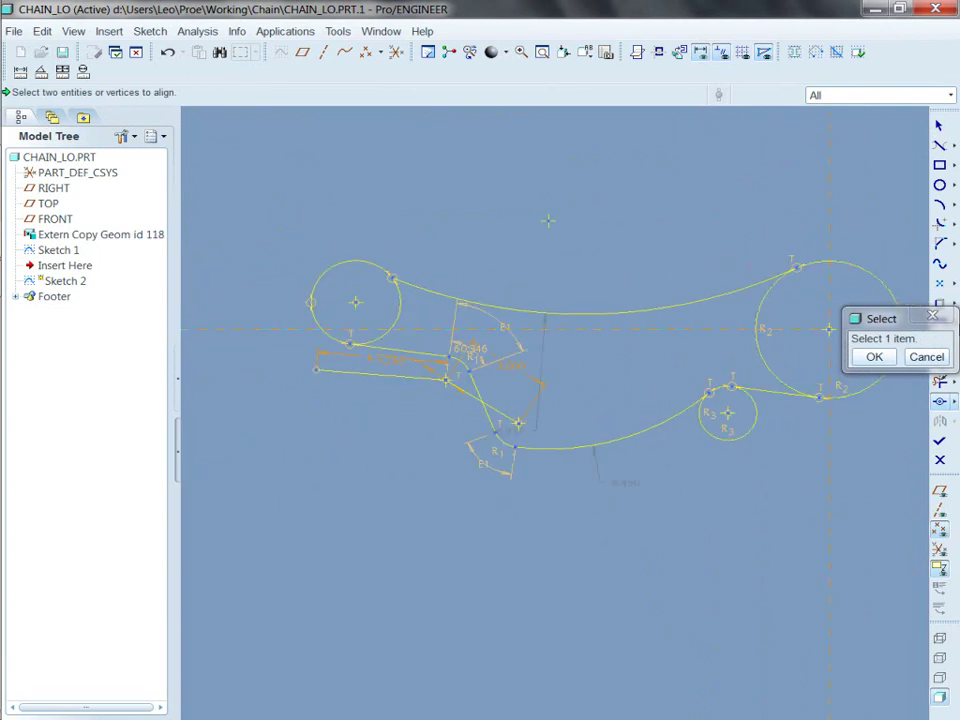
left_click(926, 357)
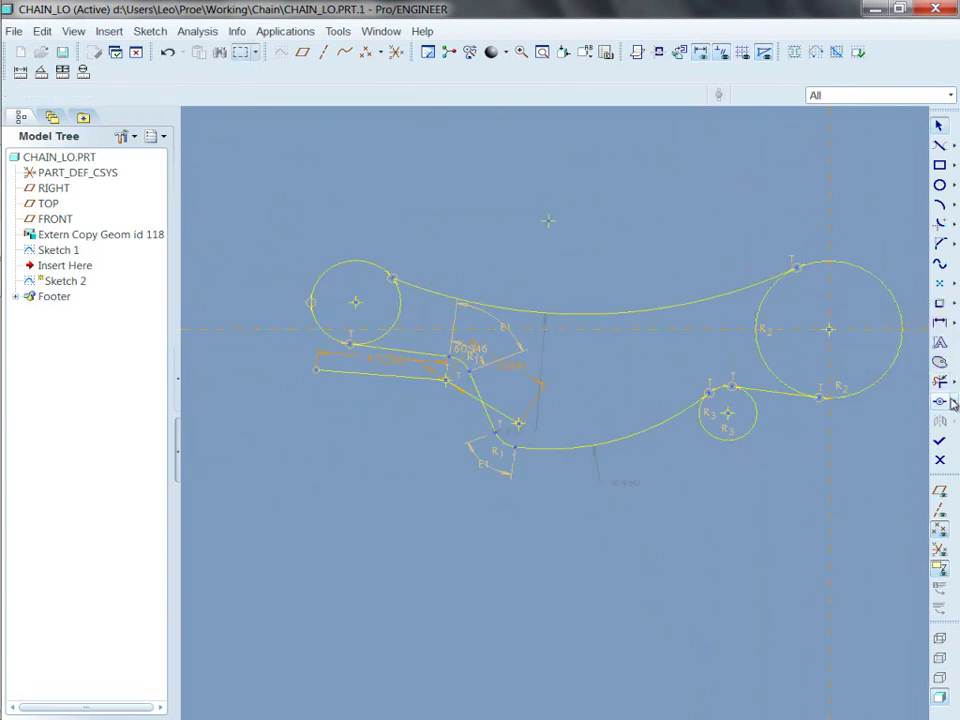
Step: Constrain the upper chain arc tangent to the left sprocket circle
left_click(953, 402)
left_click(874, 426)
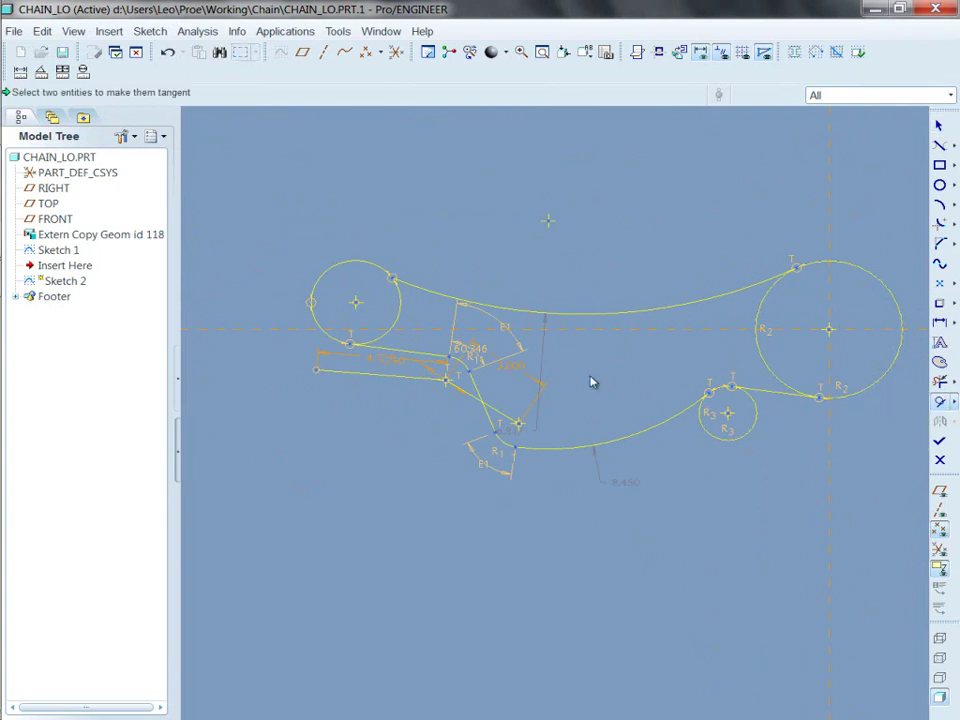
left_click(402, 292)
left_click(401, 295)
Step: Back in the flat sketch view, change the upper arc's 16.608 dimension to 85 and the lower run's 8.450 to 45
middle_click(710, 240)
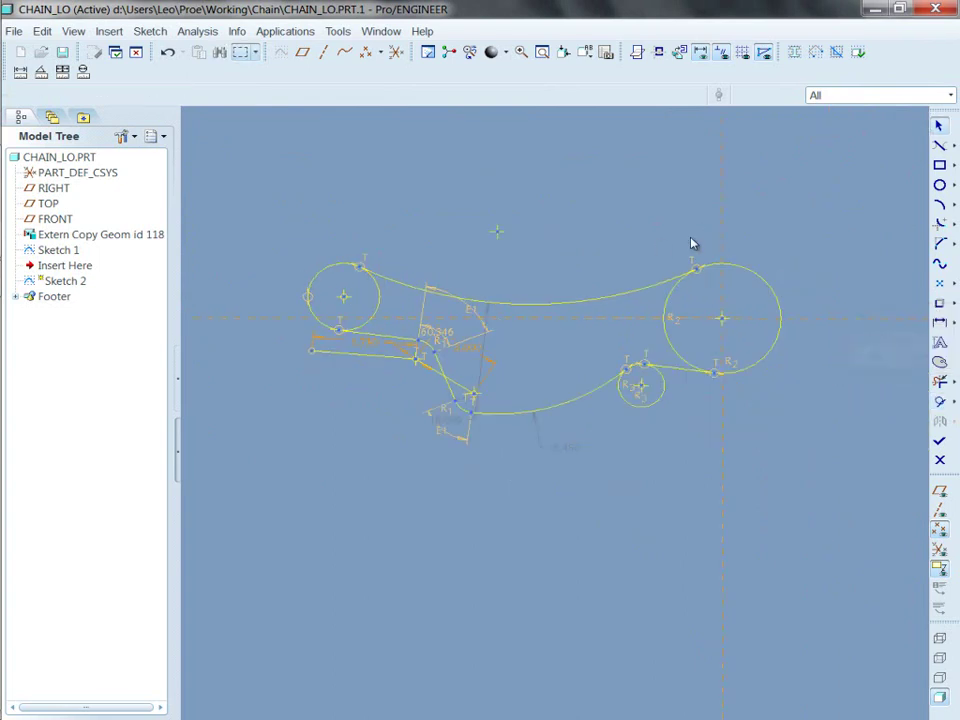
left_click(680, 52)
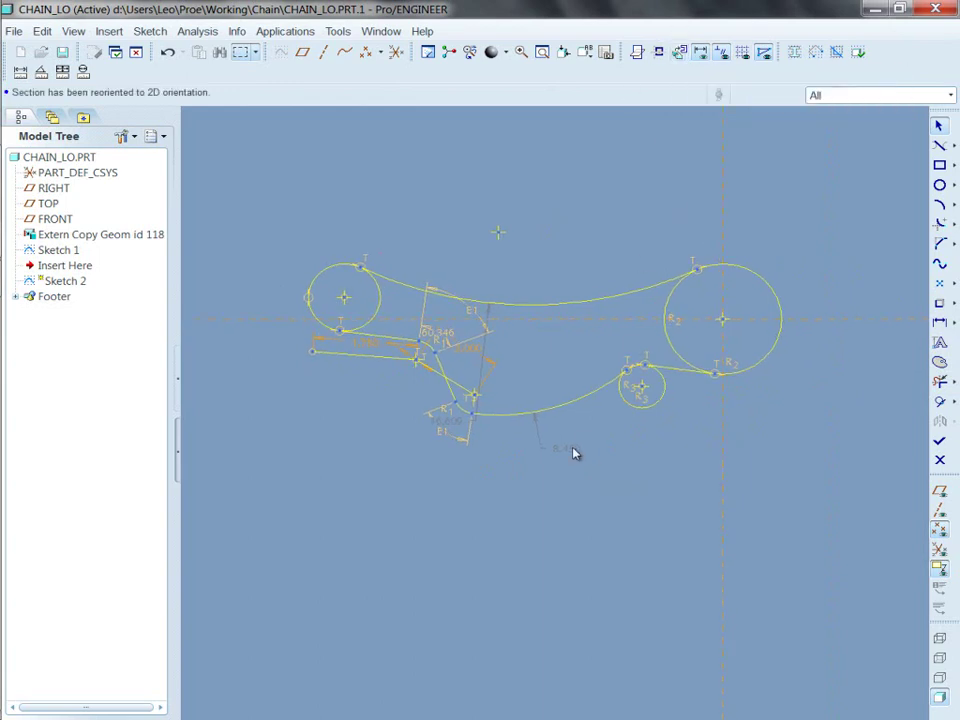
scroll(488, 462, "up", 2)
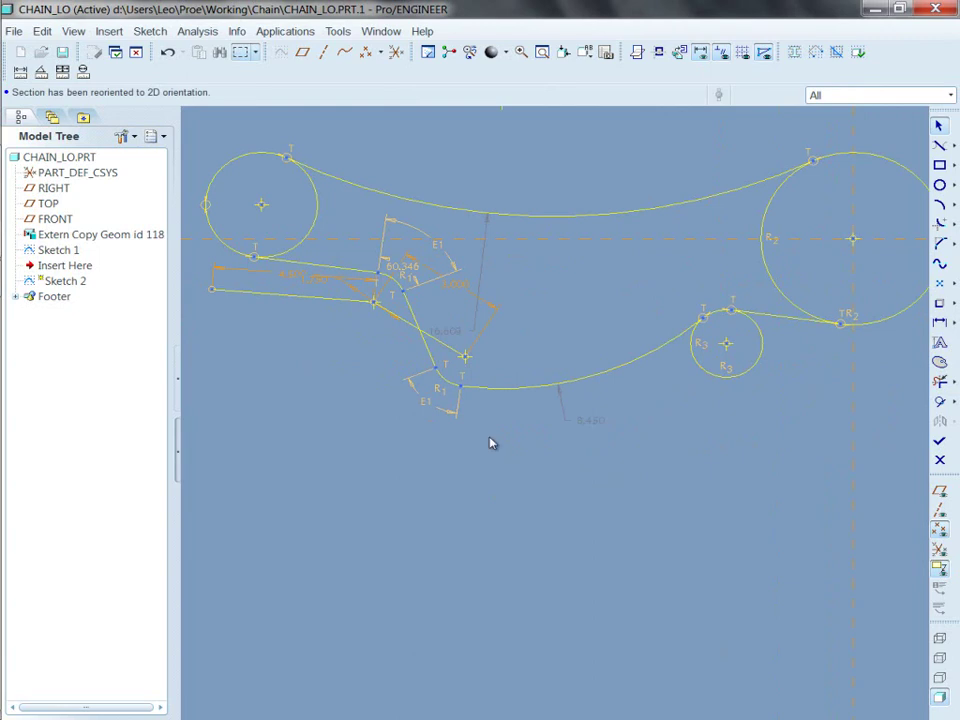
left_click(451, 337)
double_click(451, 336)
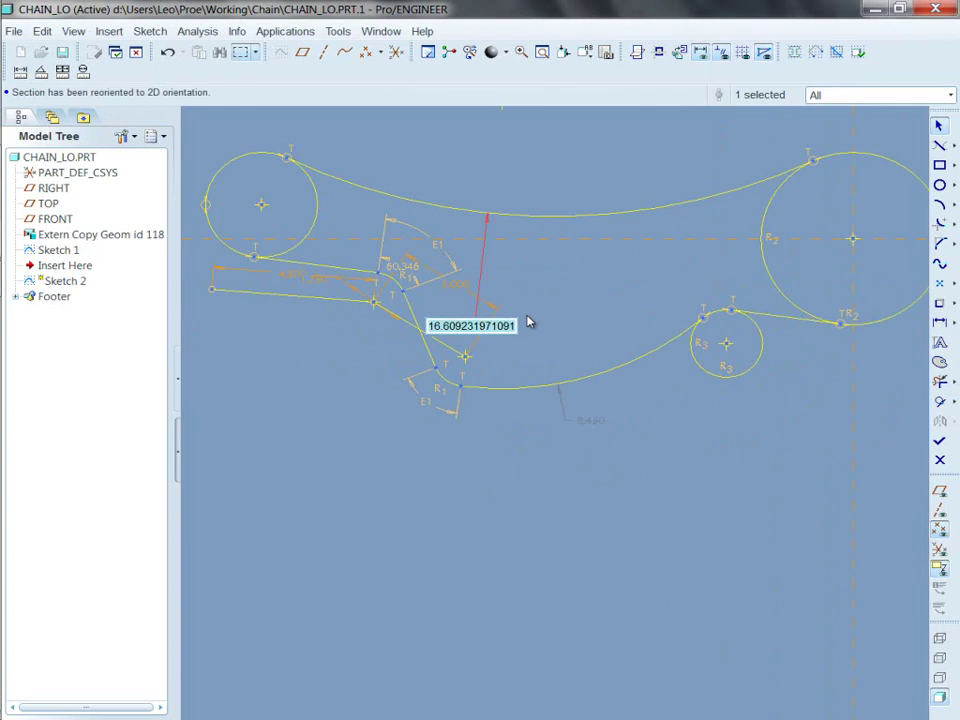
type("85")
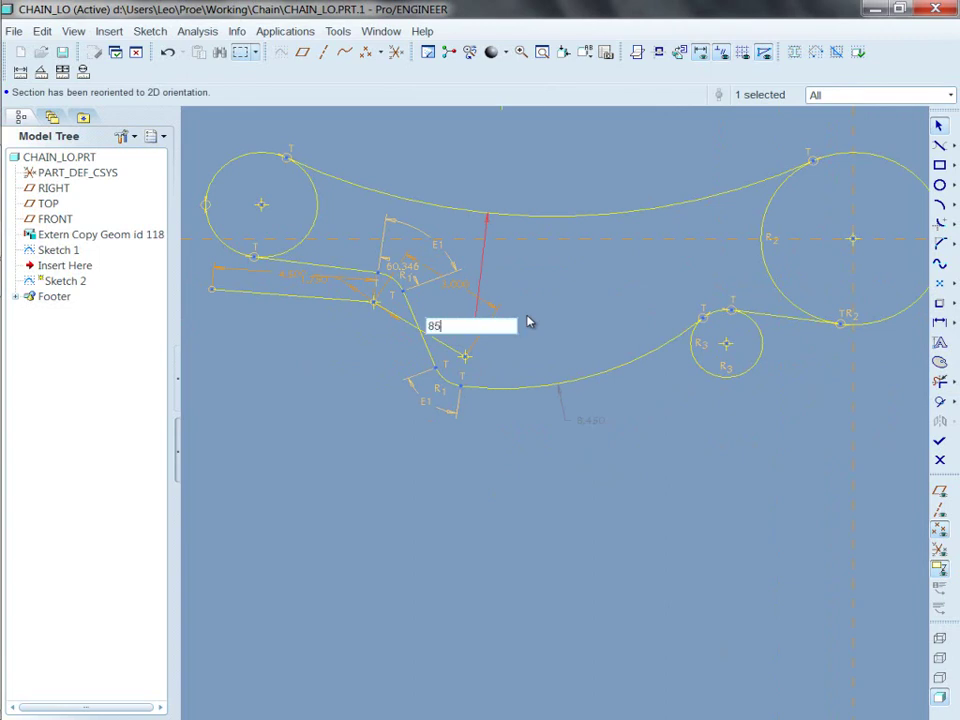
key("Return")
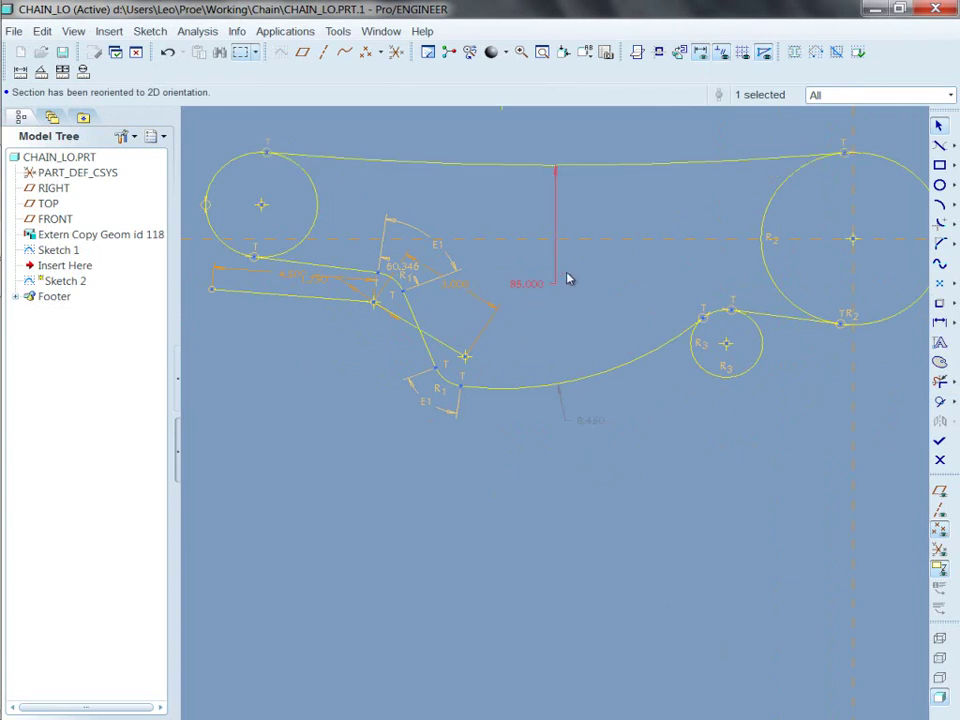
double_click(590, 420)
type("45")
key("Return")
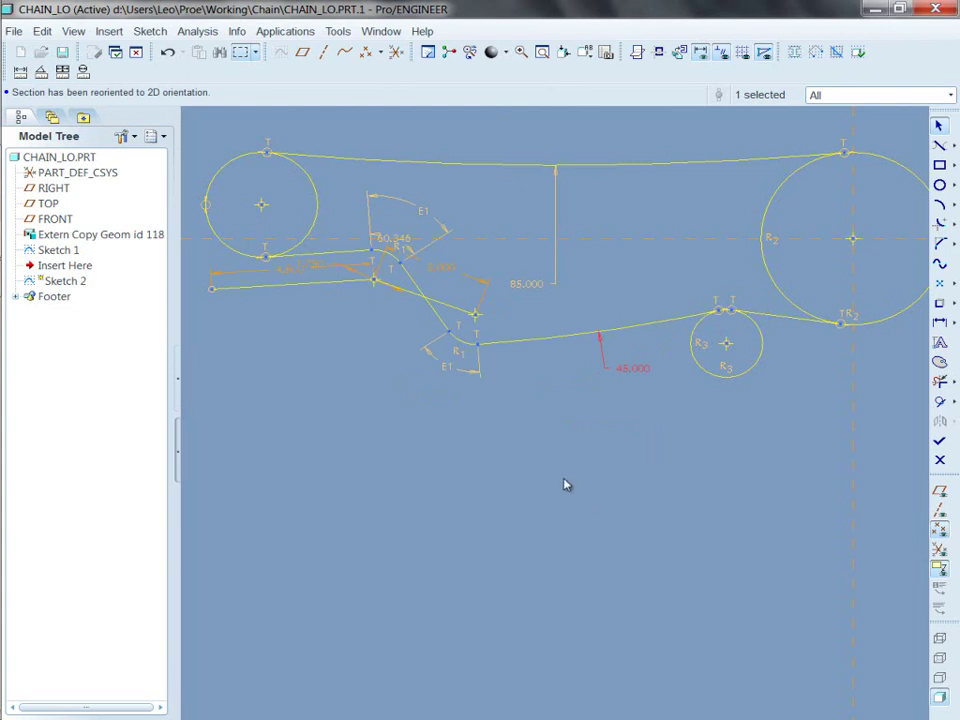
scroll(564, 485, "down", 2)
scroll(549, 482, "up", 1)
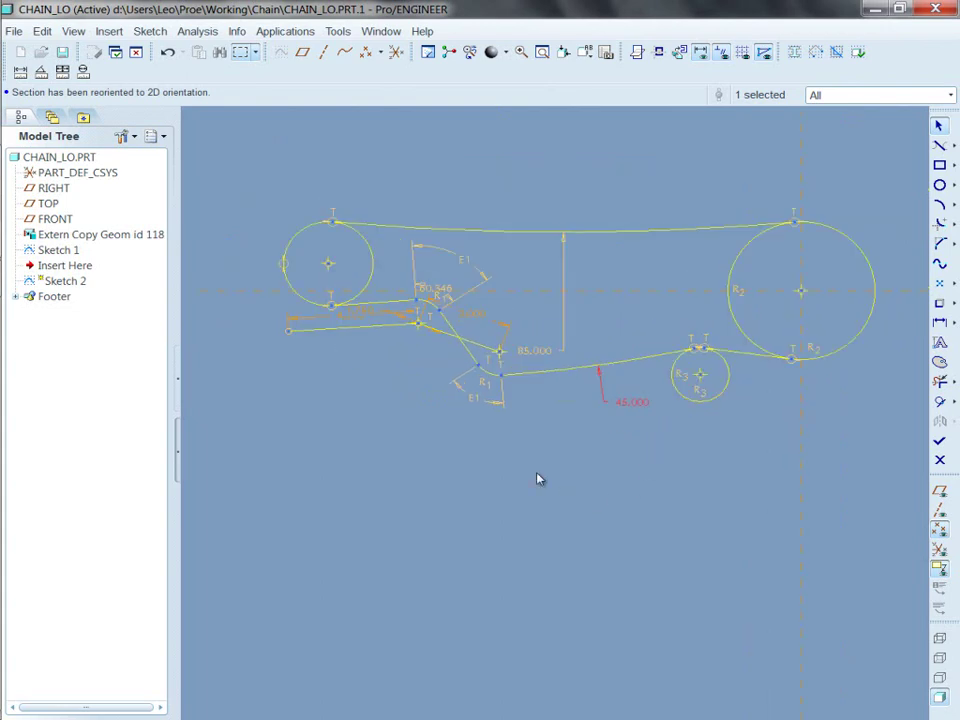
Step: Convert the 85.000 and 45.000 dimensions into reference dimensions
left_click(535, 359)
left_click(625, 405, "ctrl")
right_click(579, 441)
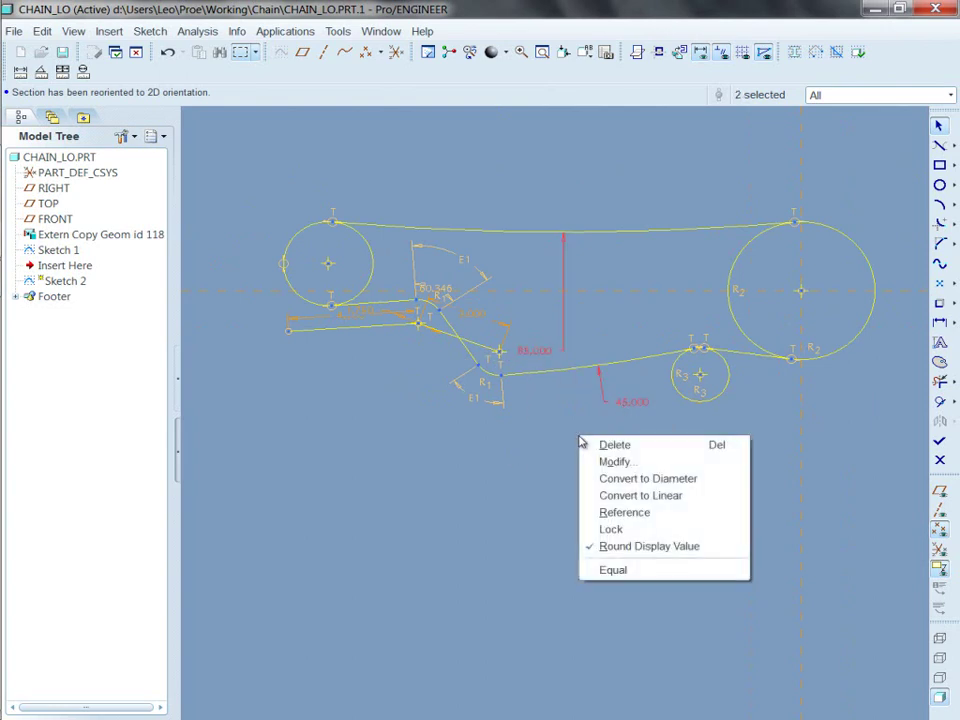
left_click(624, 512)
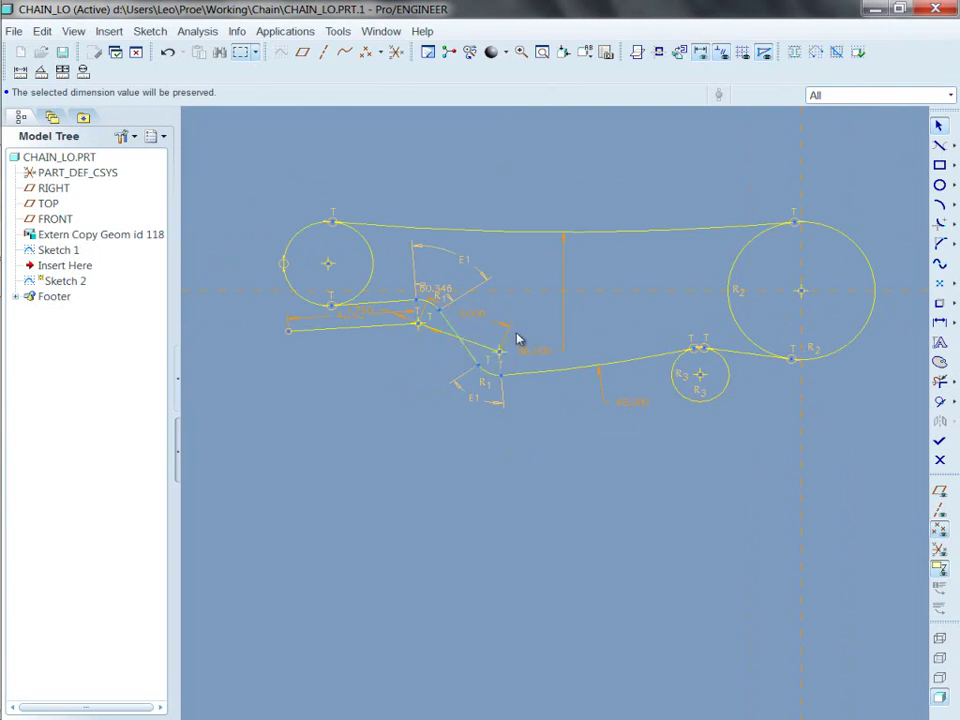
Step: Drag the derailleur vertex and arm down-left to reshape the chain, giving a 106.187 wrap angle
left_click_drag(505, 355, 481, 394)
mouse_move(420, 319)
left_mouse_down()
mouse_move(422, 336)
mouse_move(433, 319)
left_mouse_up()
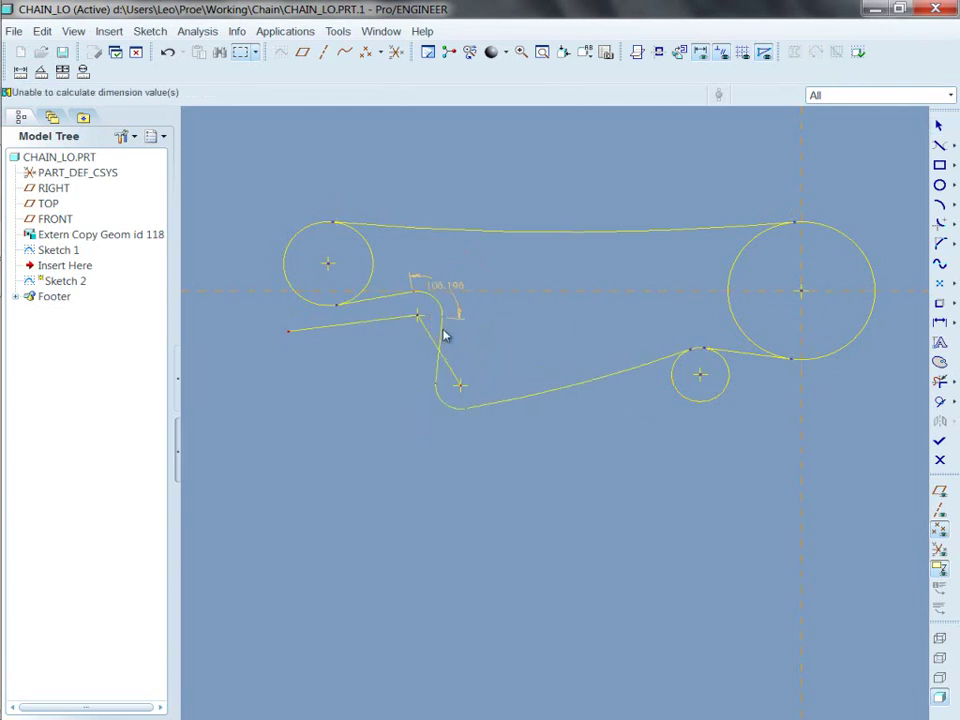
mouse_move(463, 390)
left_mouse_down()
mouse_move(478, 366)
mouse_move(437, 392)
mouse_move(463, 388)
mouse_move(496, 356)
mouse_move(458, 386)
left_mouse_up()
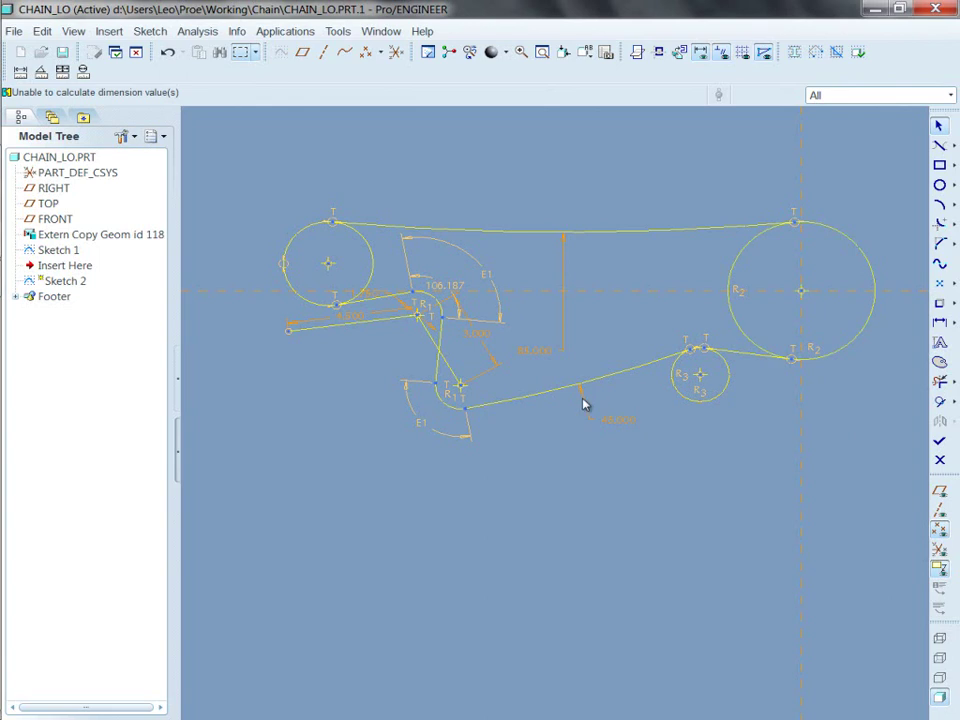
left_click(940, 381)
scroll(758, 412, "up", 5)
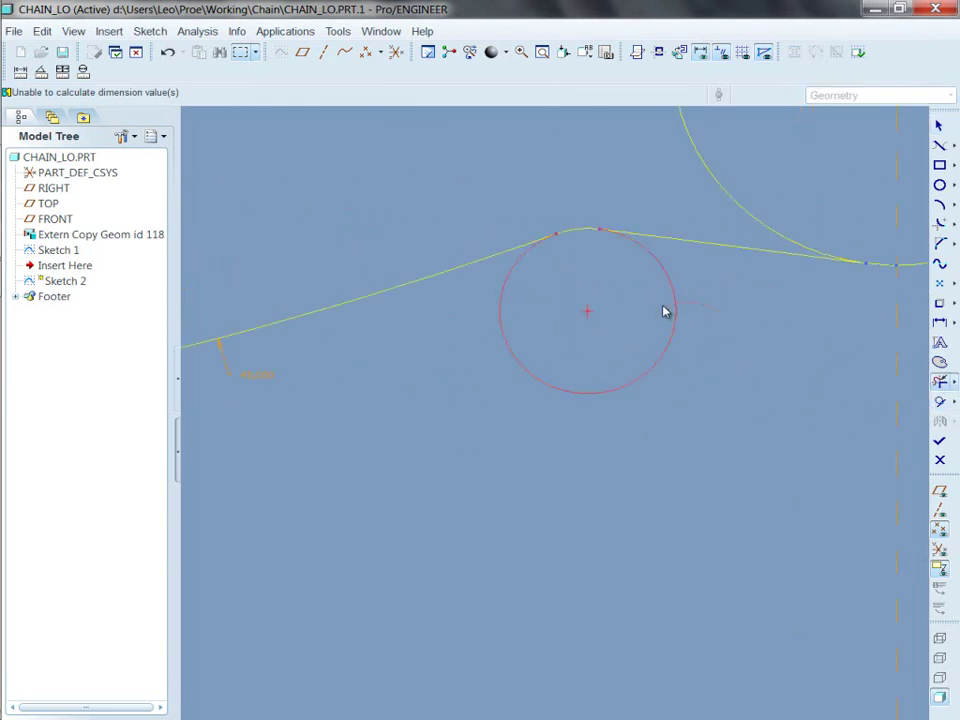
scroll(674, 508, "down", 3)
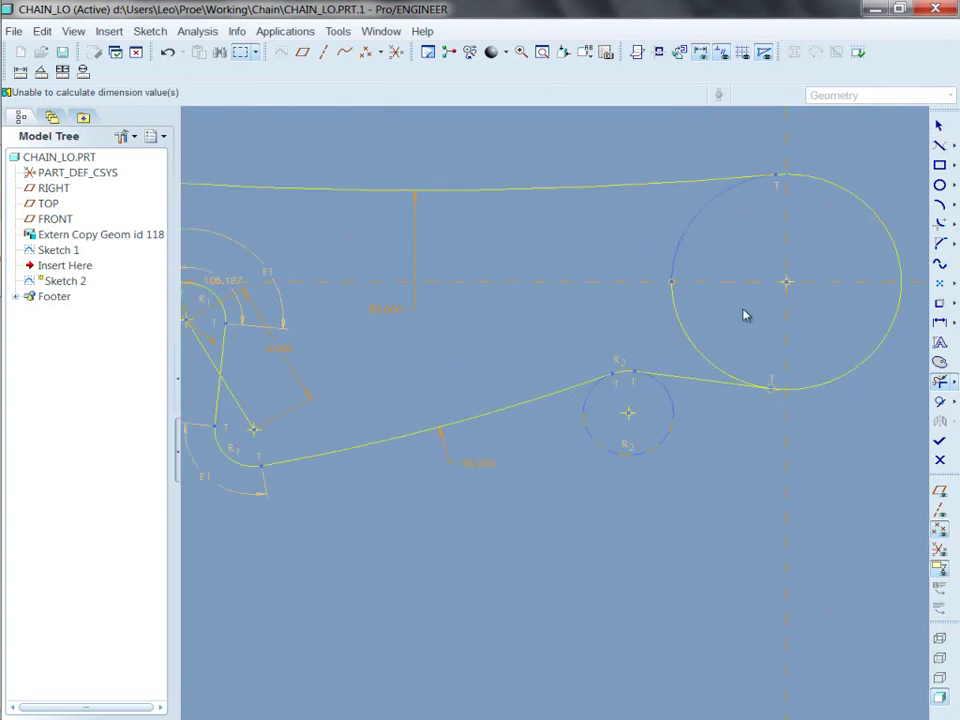
scroll(853, 444, "down", 2)
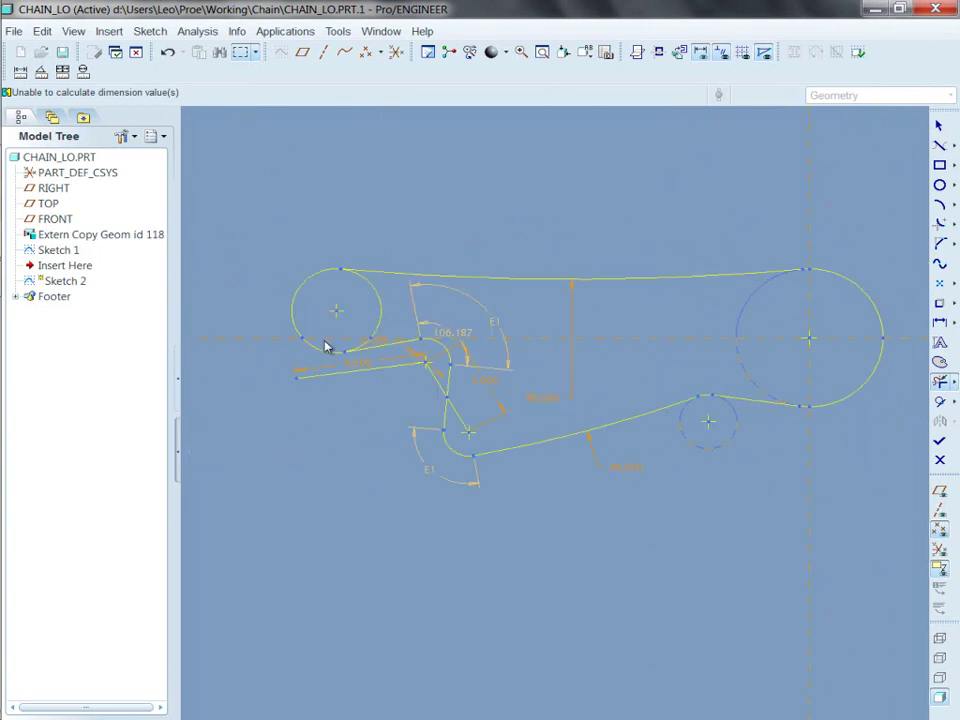
scroll(321, 332, "up", 5)
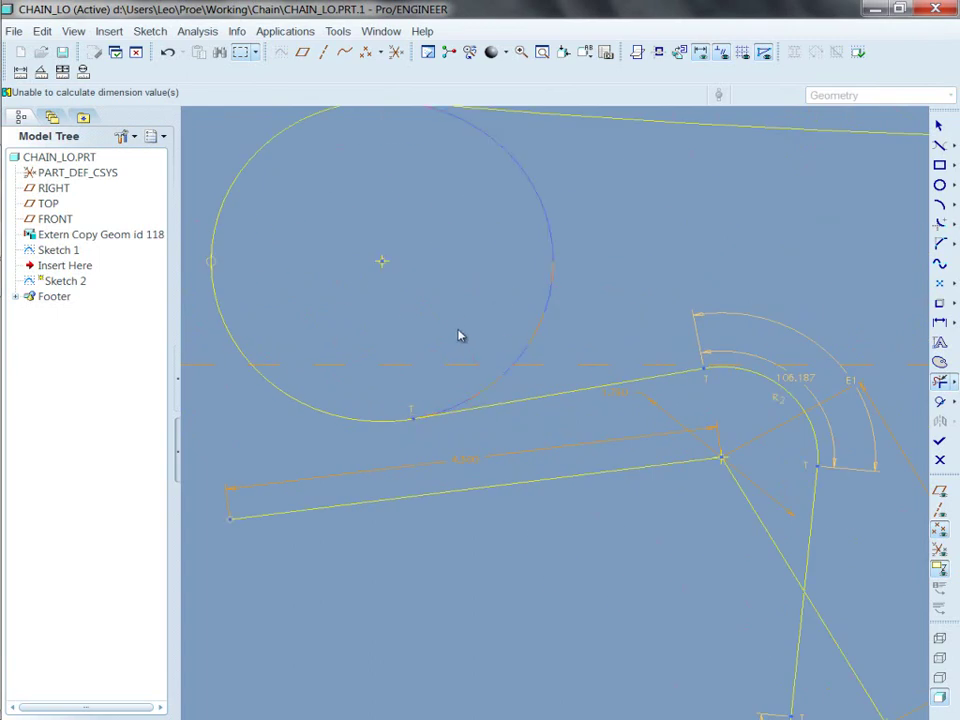
scroll(446, 285, "down", 2)
scroll(446, 285, "down", 1)
scroll(226, 273, "down", 2)
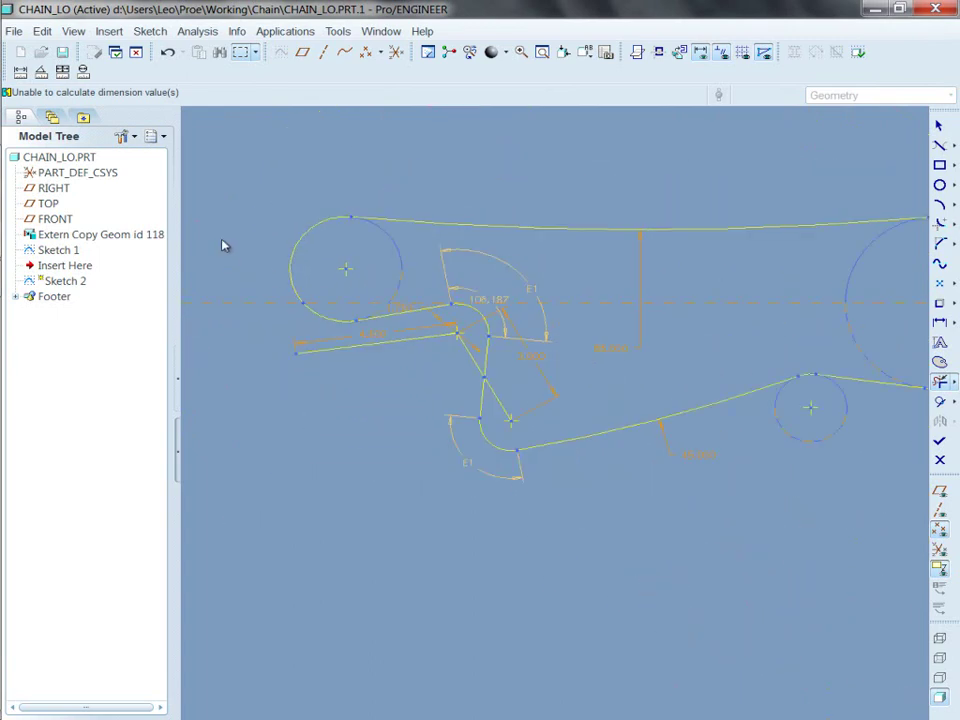
middle_click(226, 235)
scroll(226, 234, "down", 2)
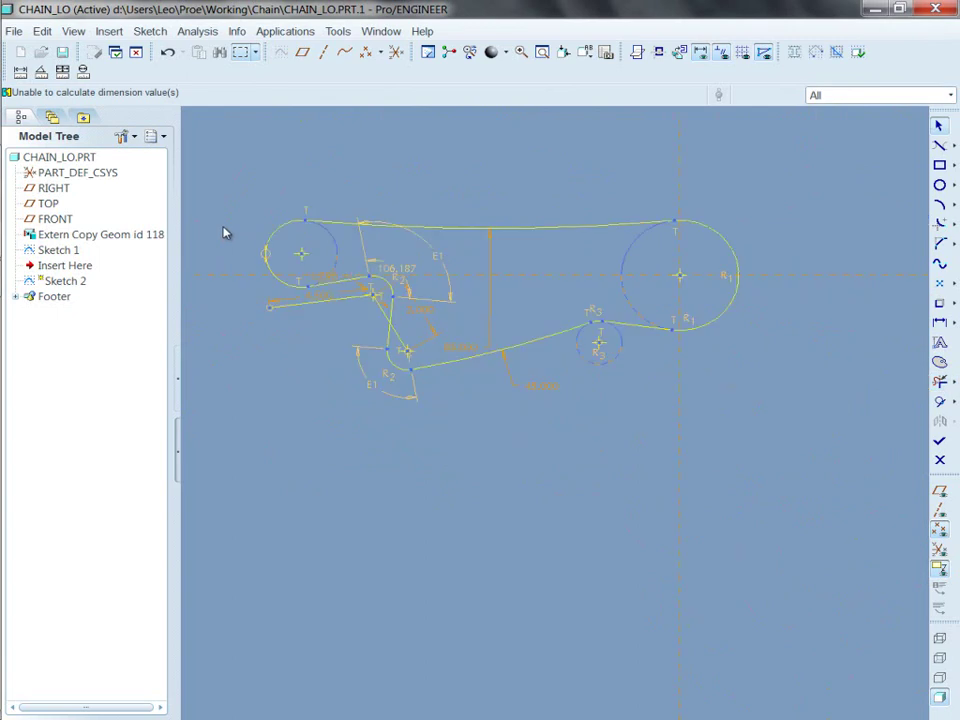
scroll(226, 233, "up", 2)
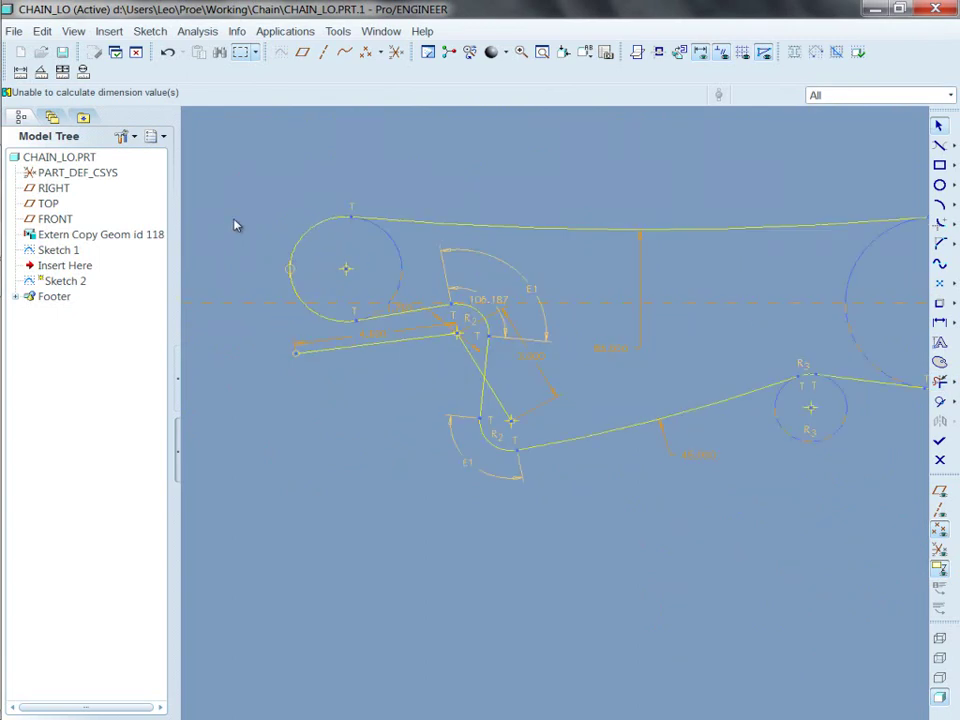
scroll(250, 206, "down", 1)
Step: Select the whole chain loop except the two derailleur lines and start a Perimeter dimension
mouse_move(240, 141)
left_mouse_down()
mouse_move(902, 338)
mouse_move(909, 433)
mouse_move(895, 472)
left_mouse_up()
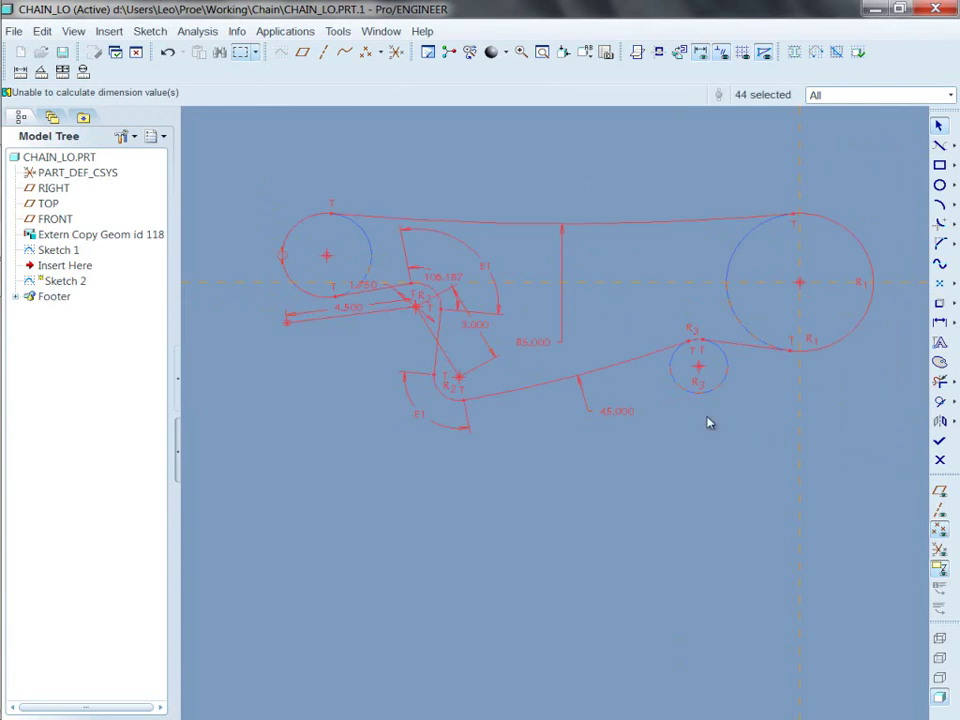
left_click(446, 360, "ctrl")
left_click(350, 314, "ctrl")
left_click(150, 31)
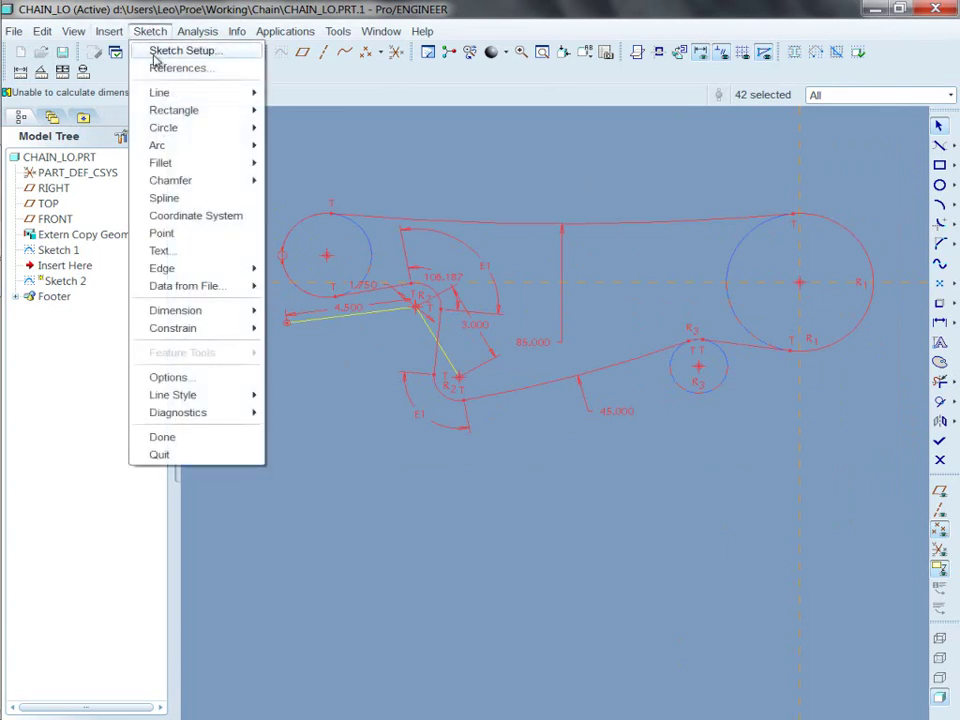
mouse_move(217, 315)
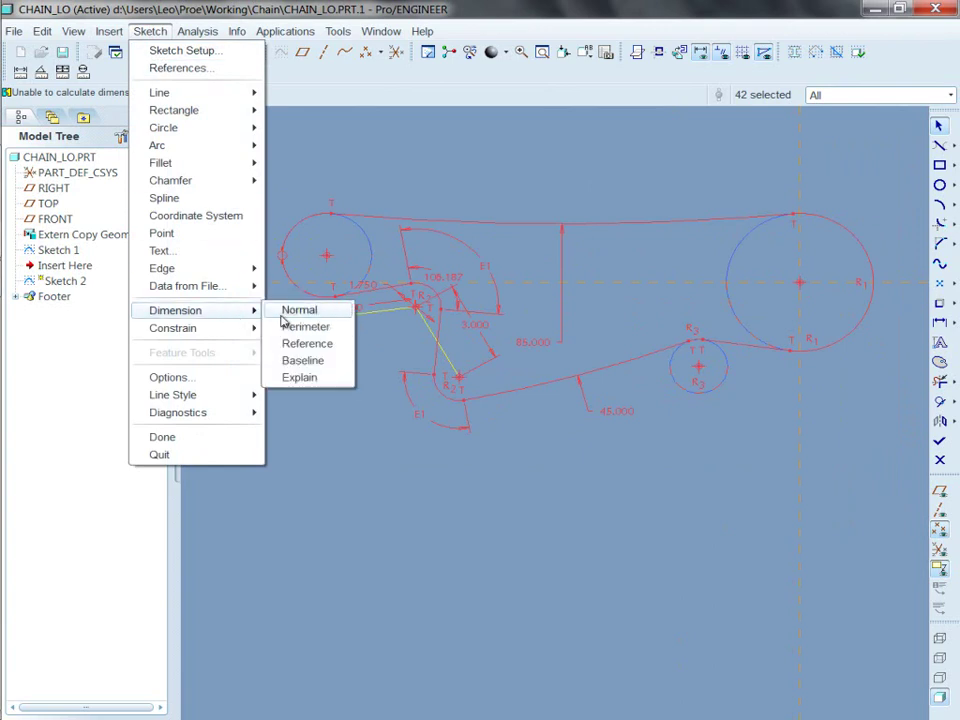
left_click(324, 328)
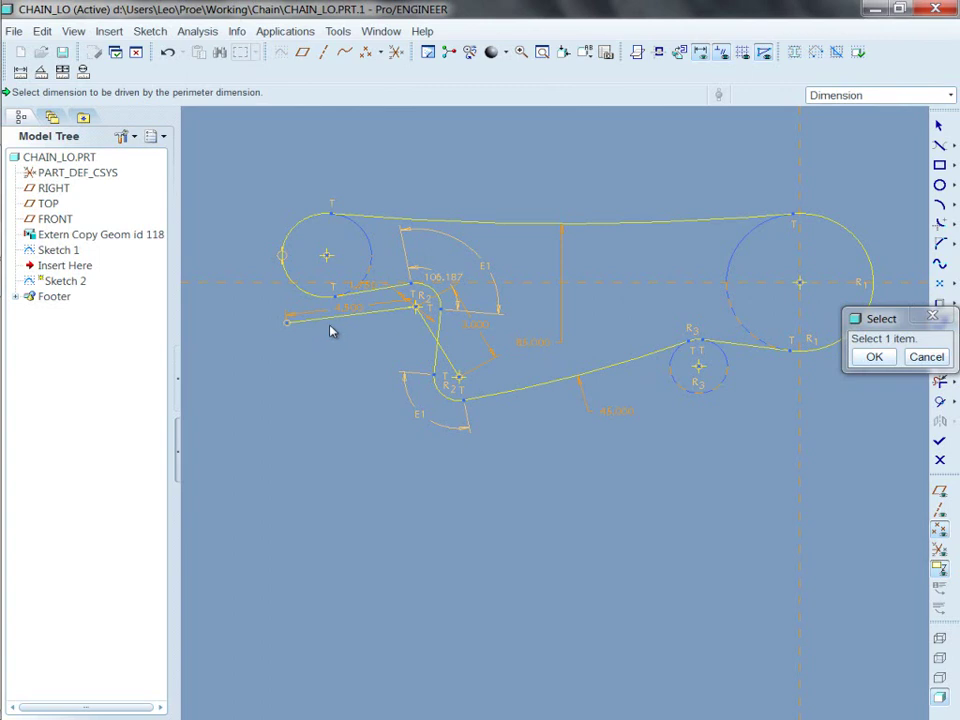
Step: Make the 106.187 derailleur angle the variable dimension and set the perimeter to 66
left_click(436, 283)
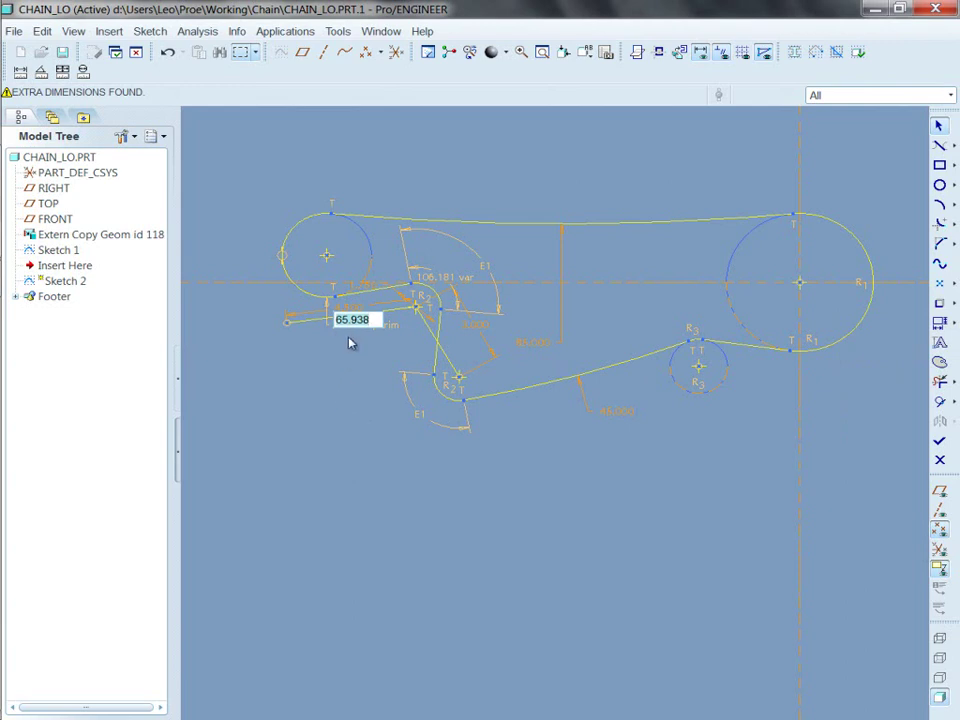
type("66")
key("Return")
Step: Modify the perimeter dimension, vary it with the thumbwheel, then reset it to 66 and accept
left_click(354, 326)
right_click(354, 353)
left_click(384, 376)
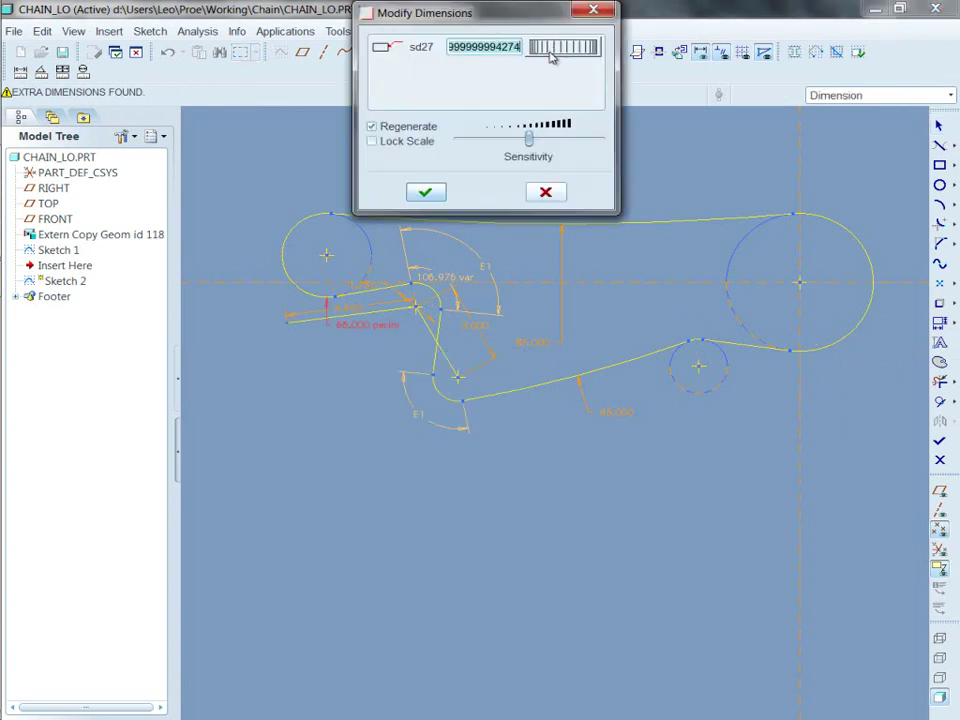
mouse_move(551, 56)
left_mouse_down()
mouse_move(560, 49)
mouse_move(542, 48)
mouse_move(564, 51)
mouse_move(534, 50)
mouse_move(556, 50)
mouse_move(538, 52)
mouse_move(554, 51)
mouse_move(546, 50)
left_mouse_up()
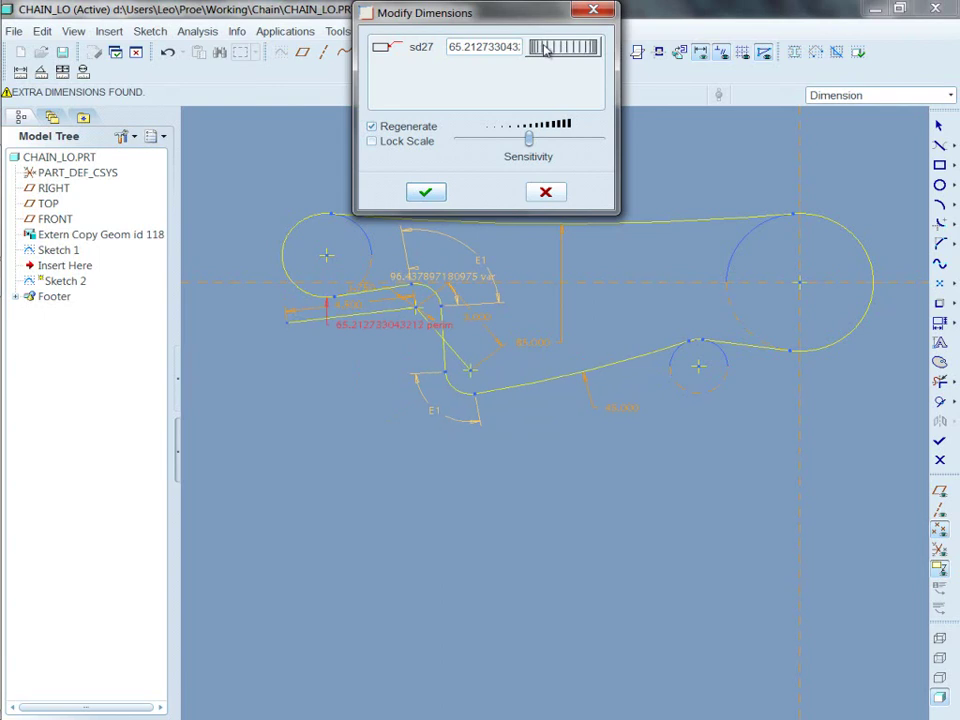
double_click(500, 48)
type("66")
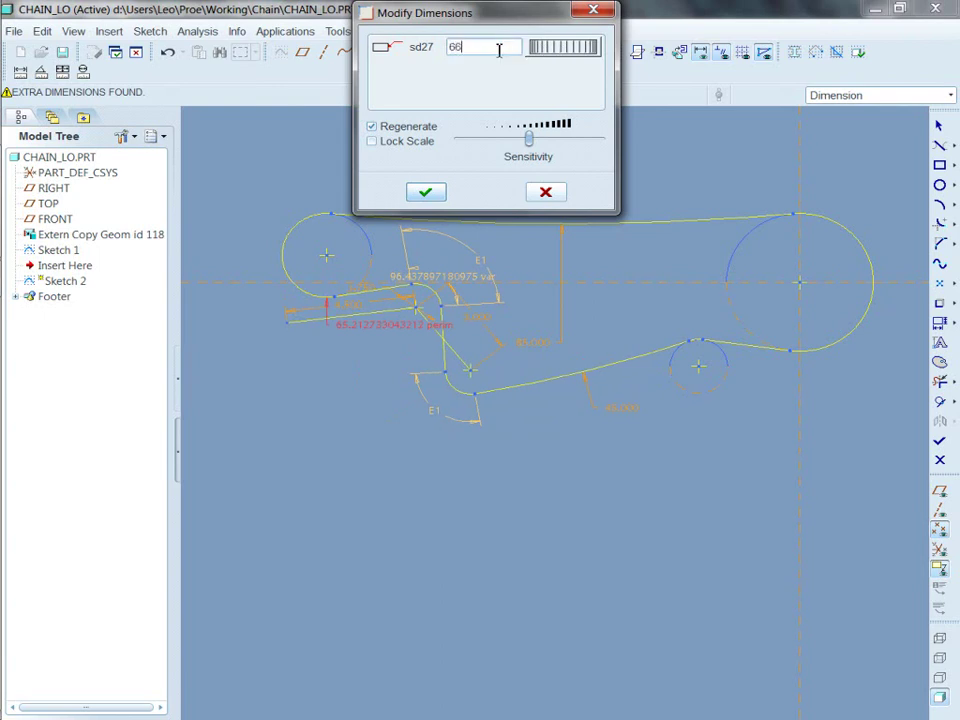
key("Return")
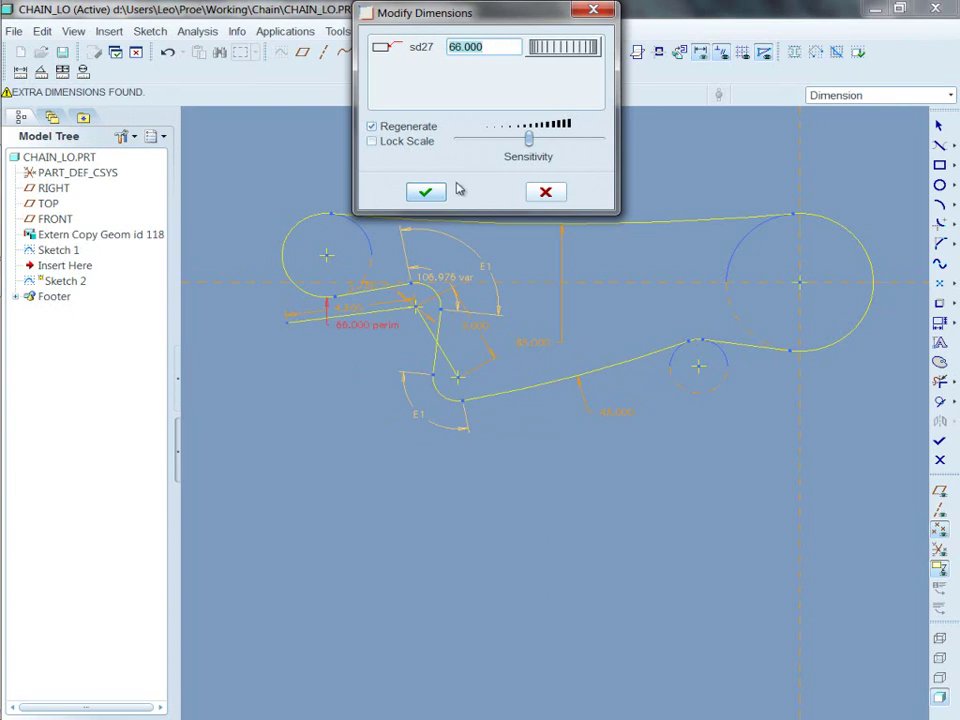
left_click(430, 193)
scroll(366, 392, "up", 1)
scroll(480, 462, "down", 1)
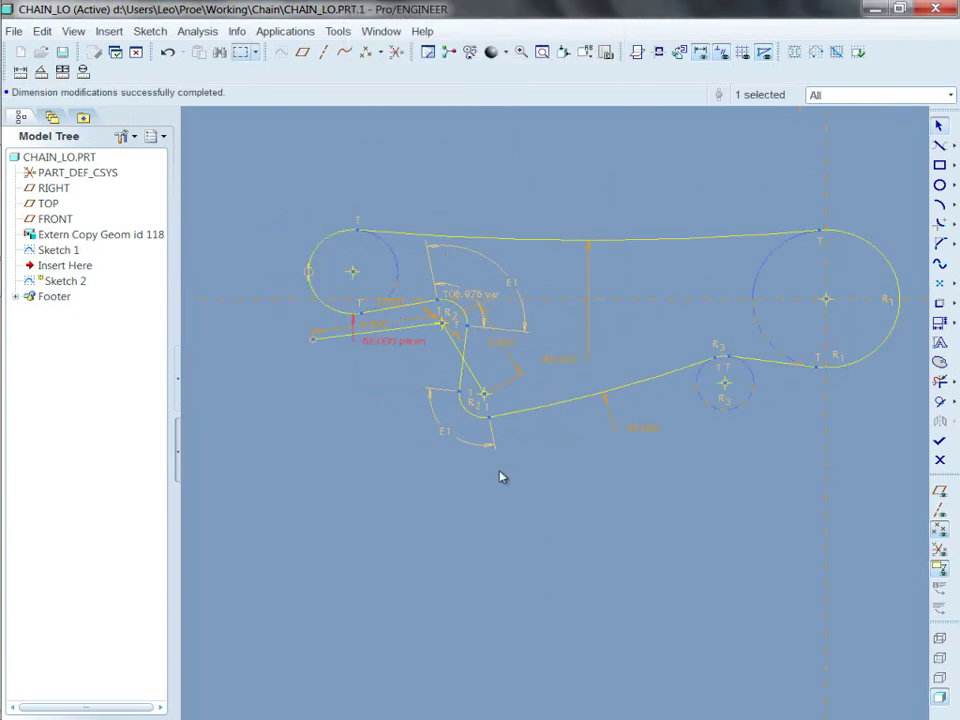
Step: Adjust the 4.500 and 3.000 derailleur dimensions to 3.827 and 2.209, then finish Sketch 2
left_click(378, 330)
right_click(411, 147)
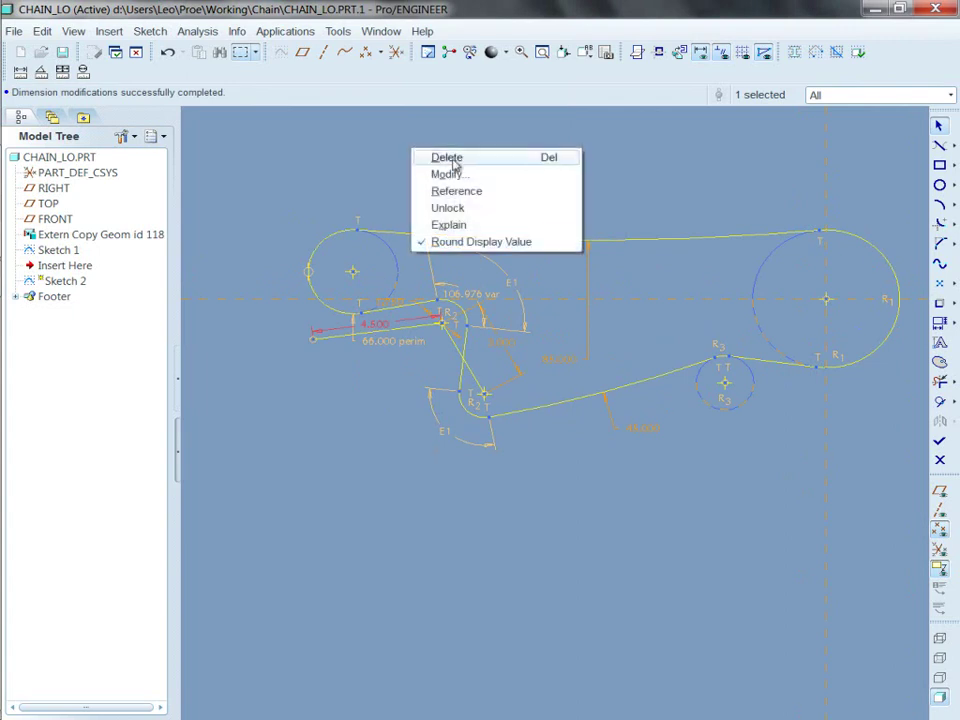
left_click(465, 173)
mouse_move(540, 43)
left_mouse_down()
mouse_move(594, 43)
mouse_move(531, 58)
mouse_move(560, 78)
mouse_move(458, 84)
left_mouse_up()
left_click(497, 339)
mouse_move(546, 47)
left_mouse_down()
mouse_move(573, 47)
mouse_move(524, 57)
left_mouse_up()
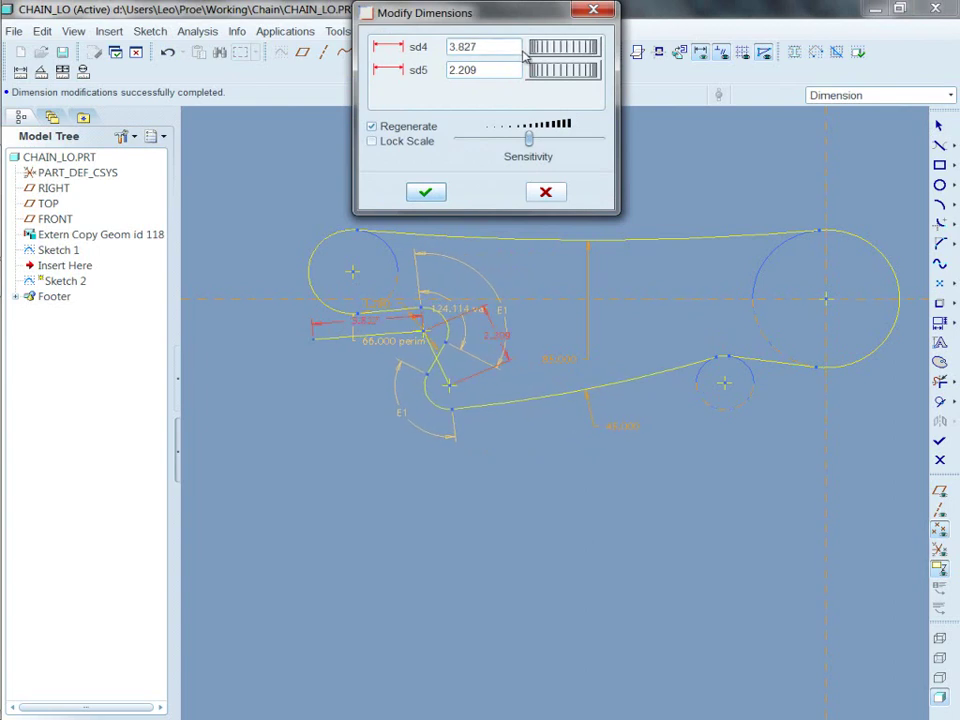
left_click(430, 199)
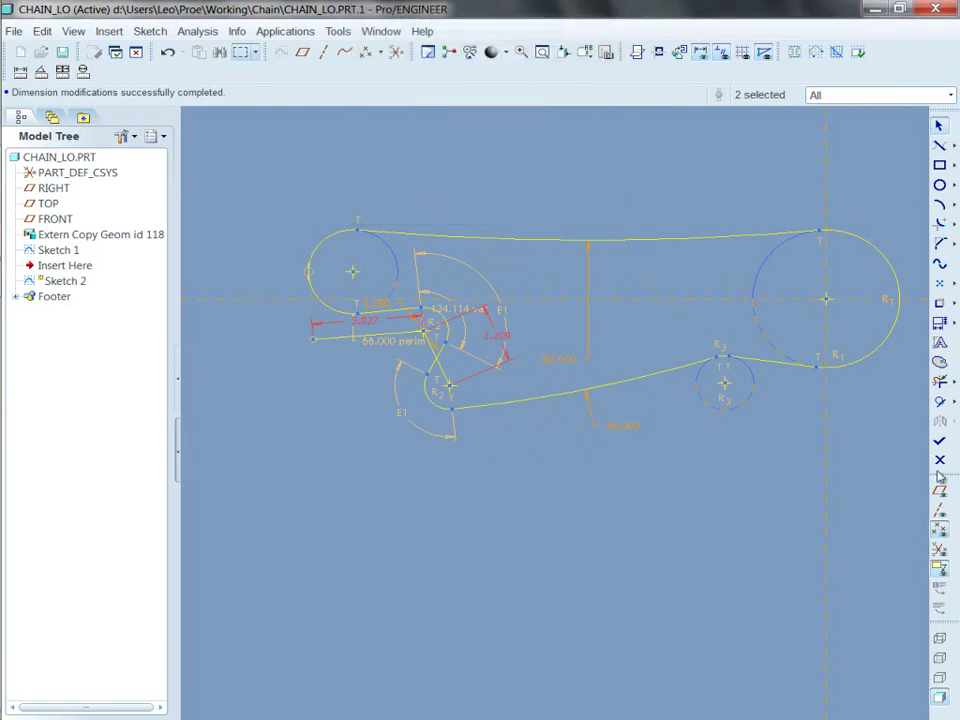
left_click(940, 443)
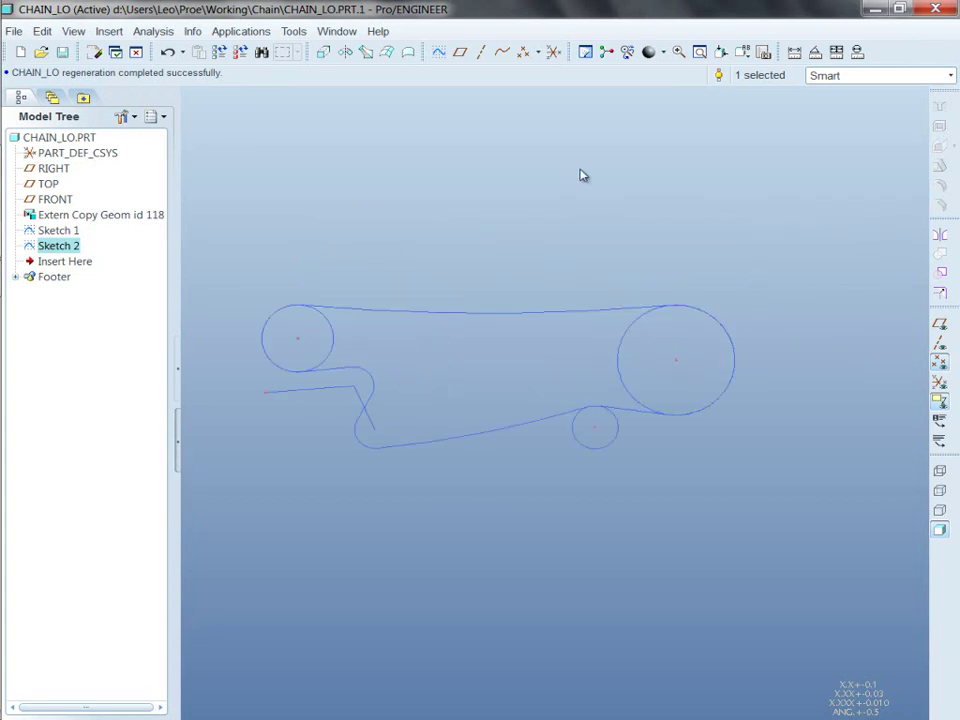
Step: Edit Sketch 1 and drag the right and left sprocket diameters, taking the upper-left one from 4.106 to 3.428
left_click(334, 336)
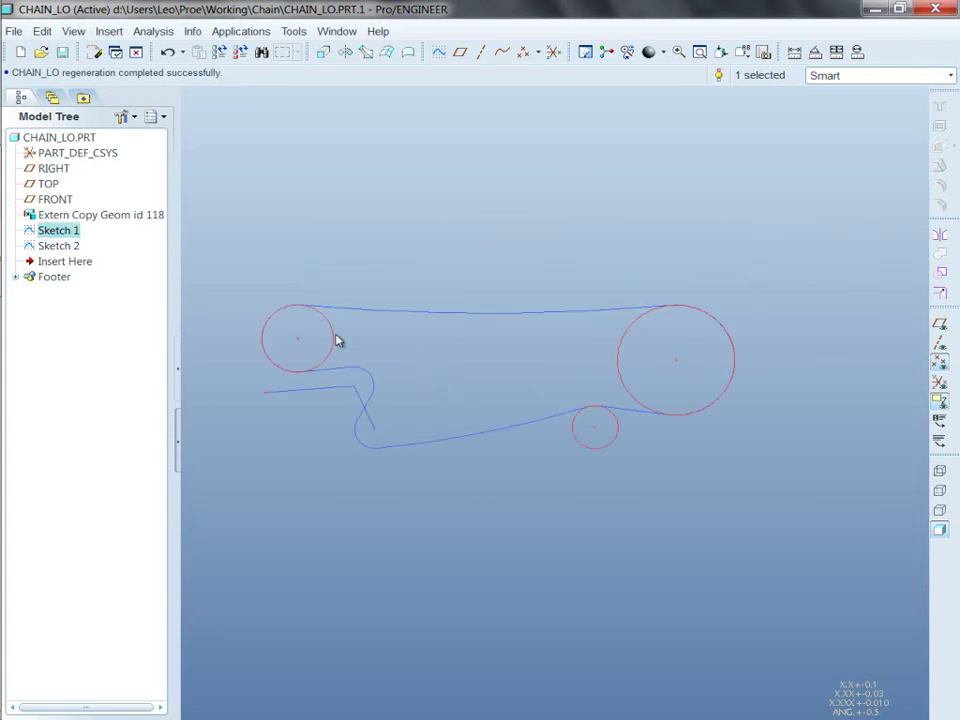
right_click(493, 174)
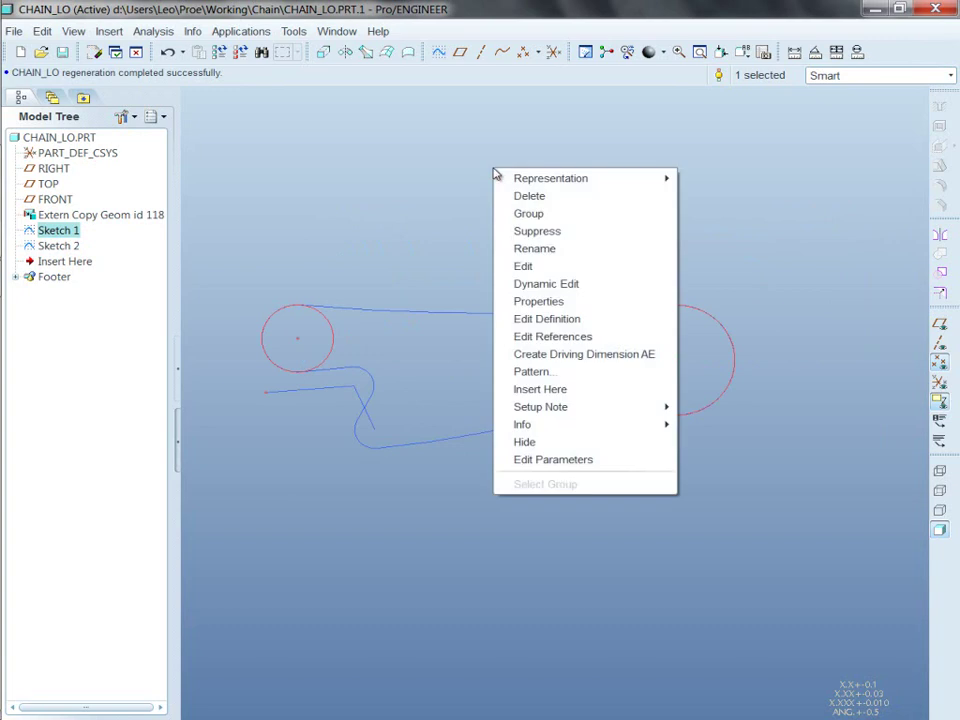
left_click(574, 298)
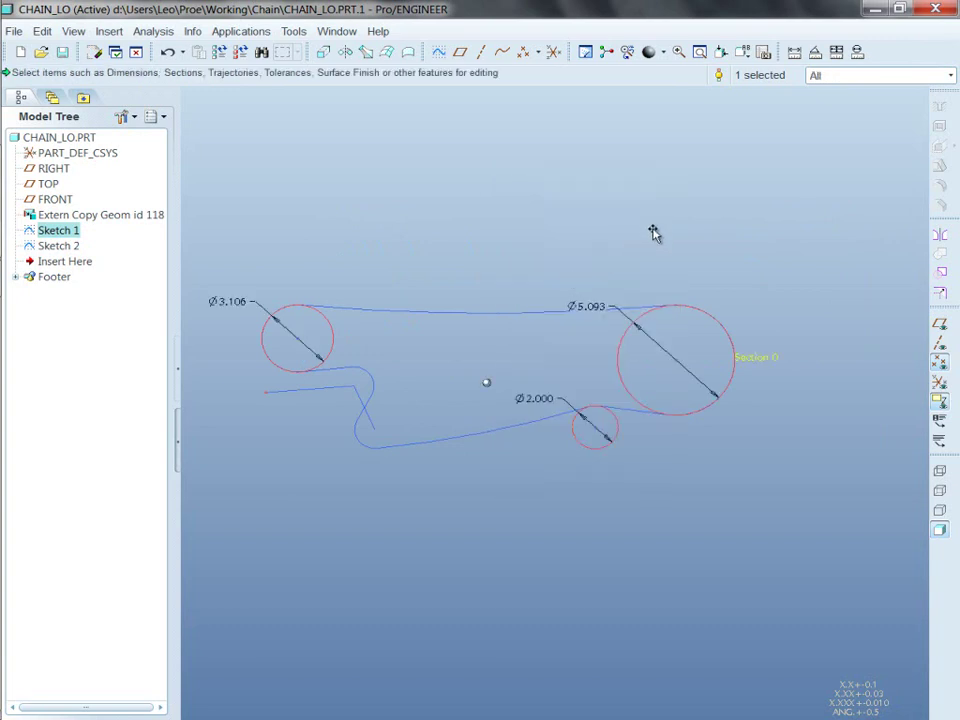
left_click_drag(629, 340, 638, 332)
mouse_move(340, 339)
left_mouse_down()
mouse_move(328, 336)
mouse_move(349, 328)
mouse_move(330, 334)
left_mouse_up()
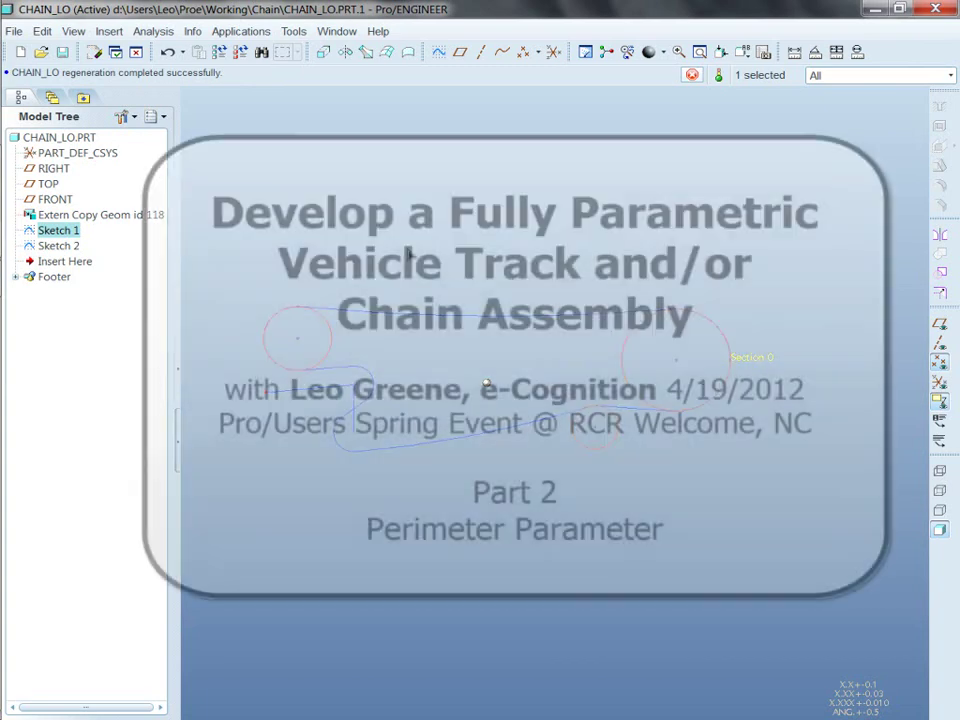